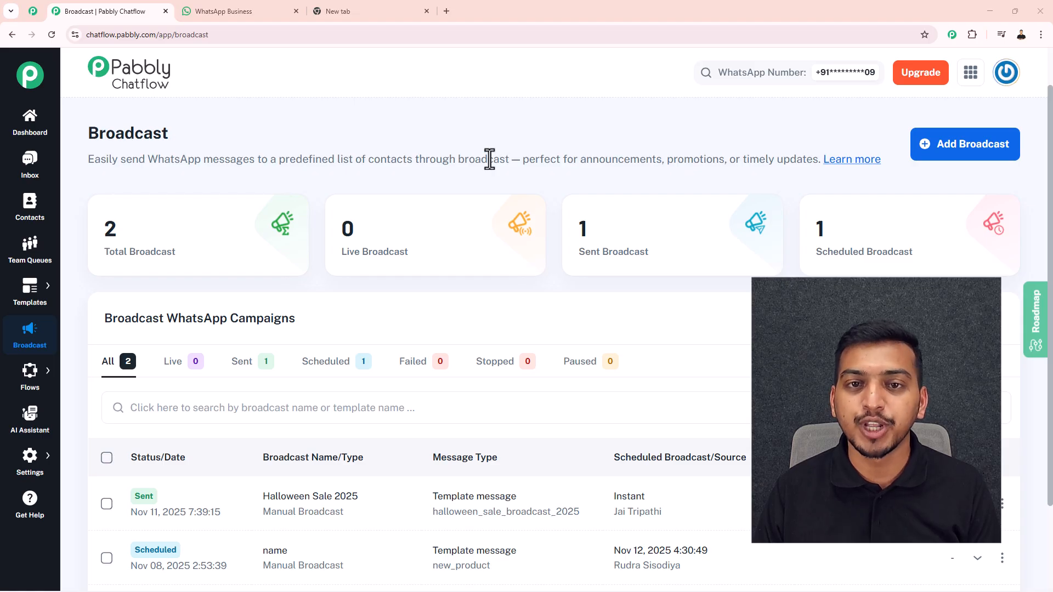
Check the Halloween sale message received in WhatsApp Business against the Halloween Sale 2025 entry in Pabbly Chatflow's broadcast list
click(252, 11)
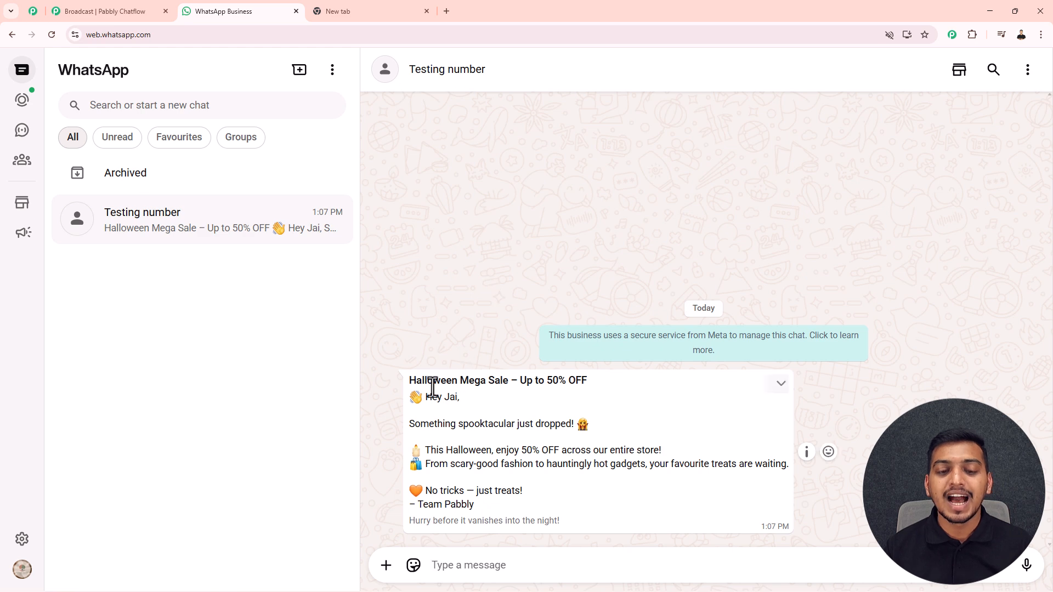
click(101, 12)
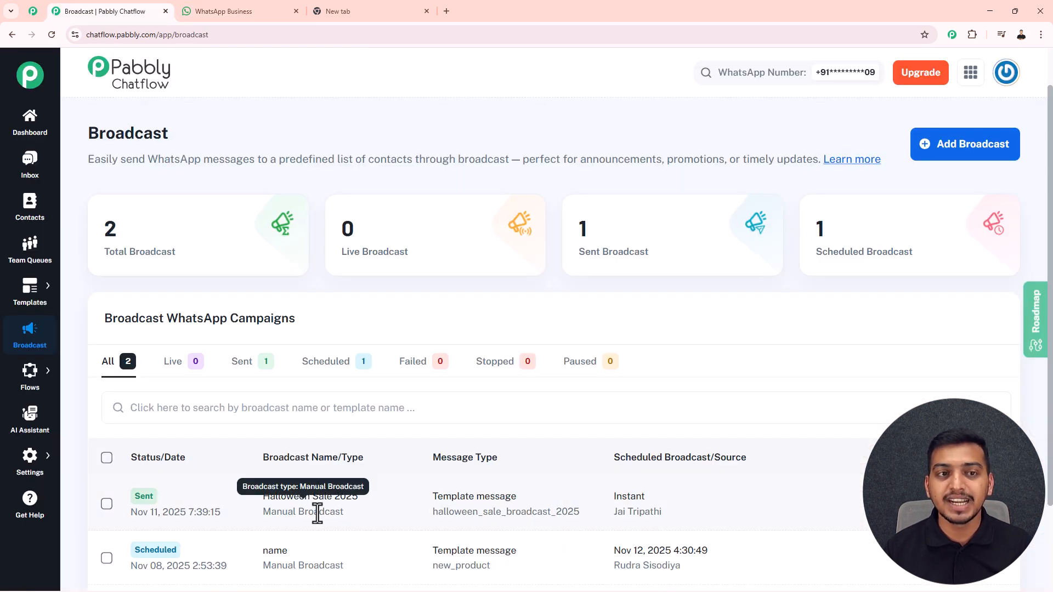
click(238, 12)
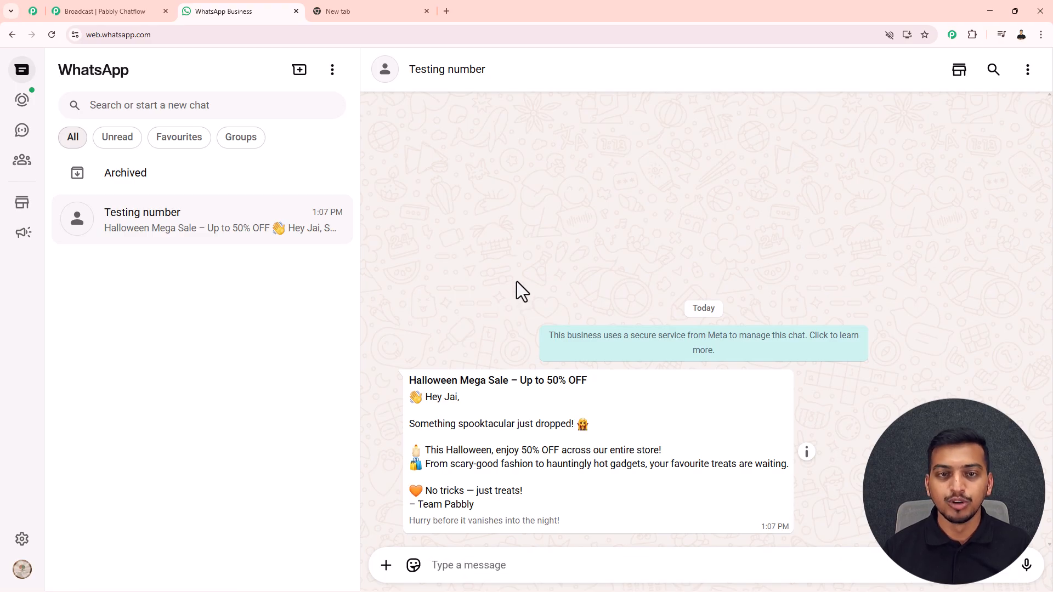
Open the Pabbly Chatflow website at pabbly.com/chatflow in the empty browser tab
click(384, 12)
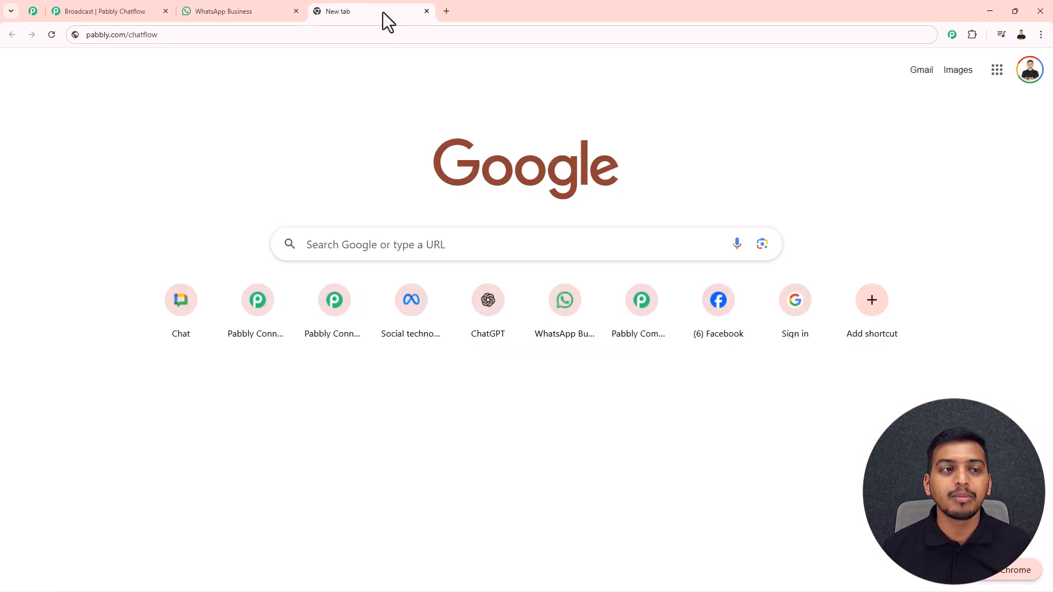
drag(176, 34, 85, 42)
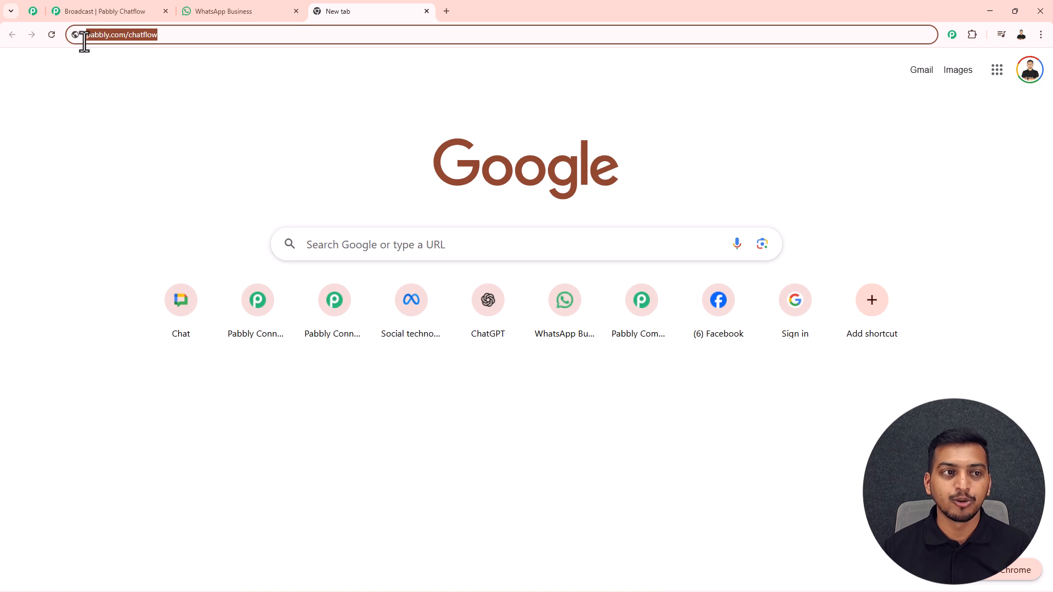
key(Return)
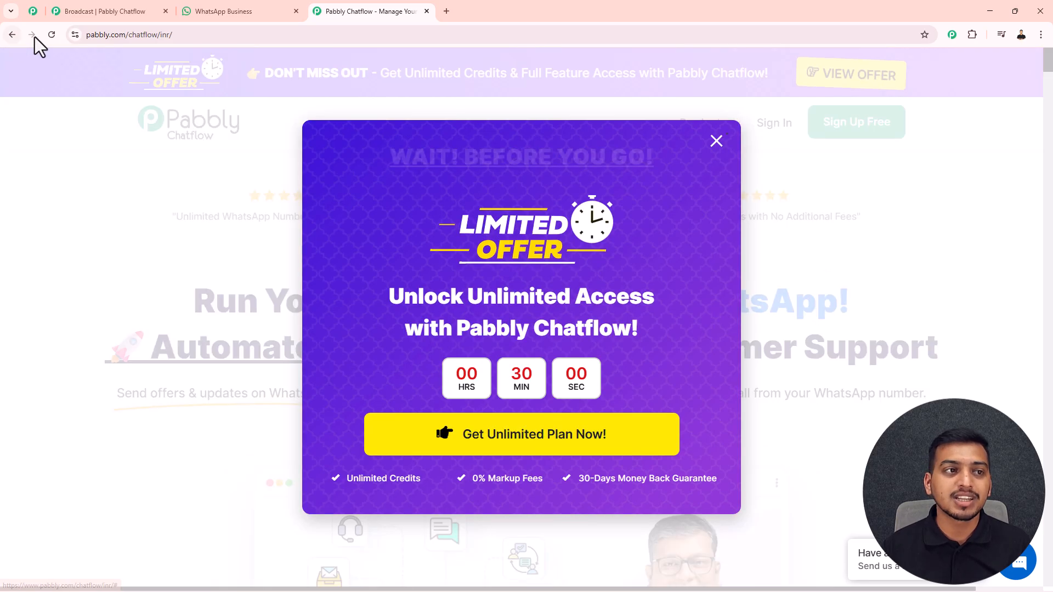
Look through the Pabbly community page down to its offer for all Pabbly apps
click(33, 11)
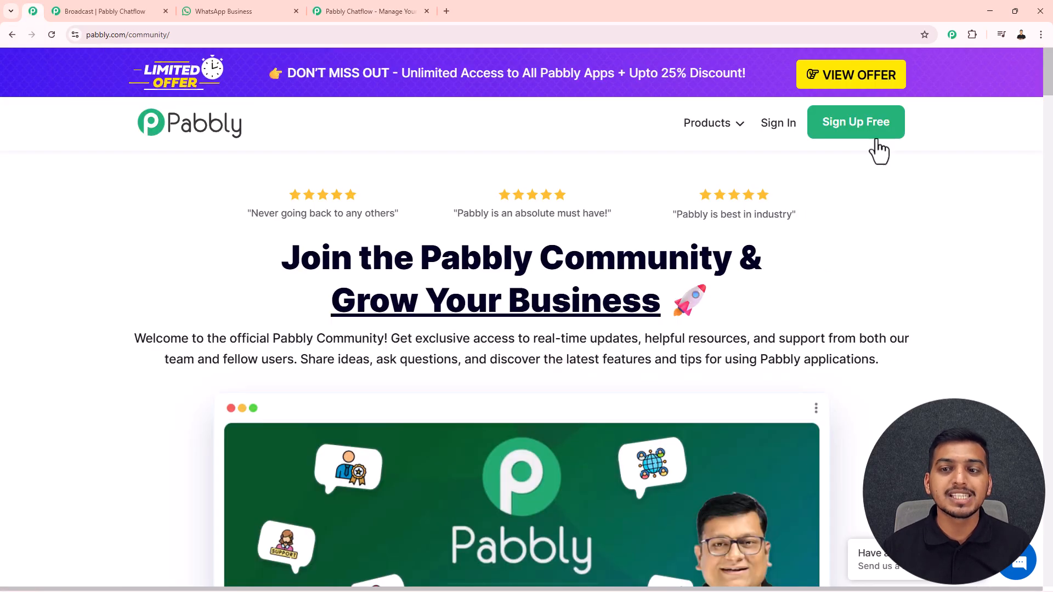
middle_click(985, 176)
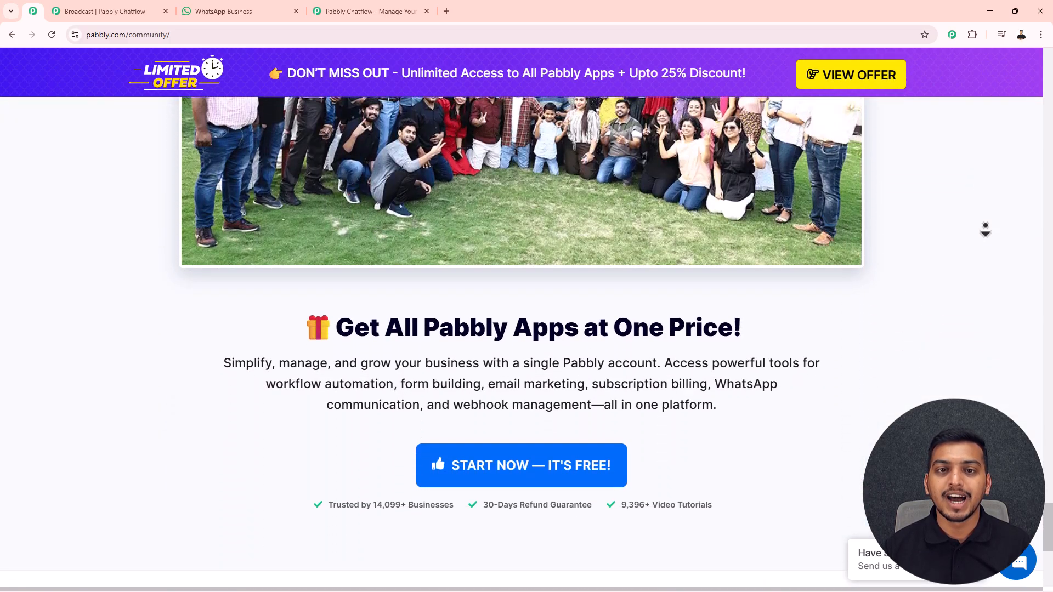
middle_click(985, 227)
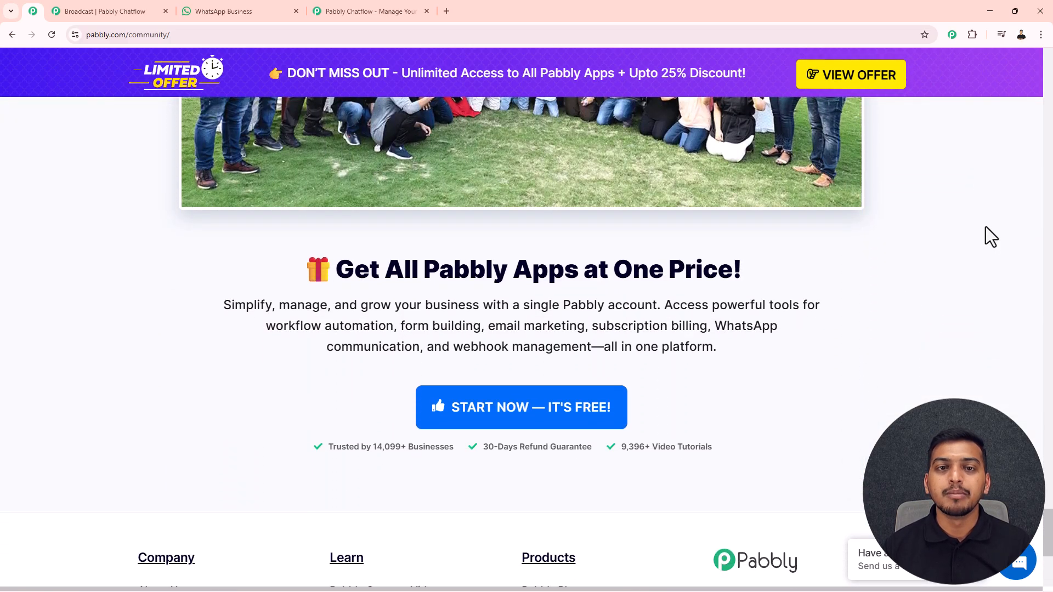
Return to the Pabbly Chatflow website, dismiss the limited offer popup and sign in to the Pabbly account
click(378, 15)
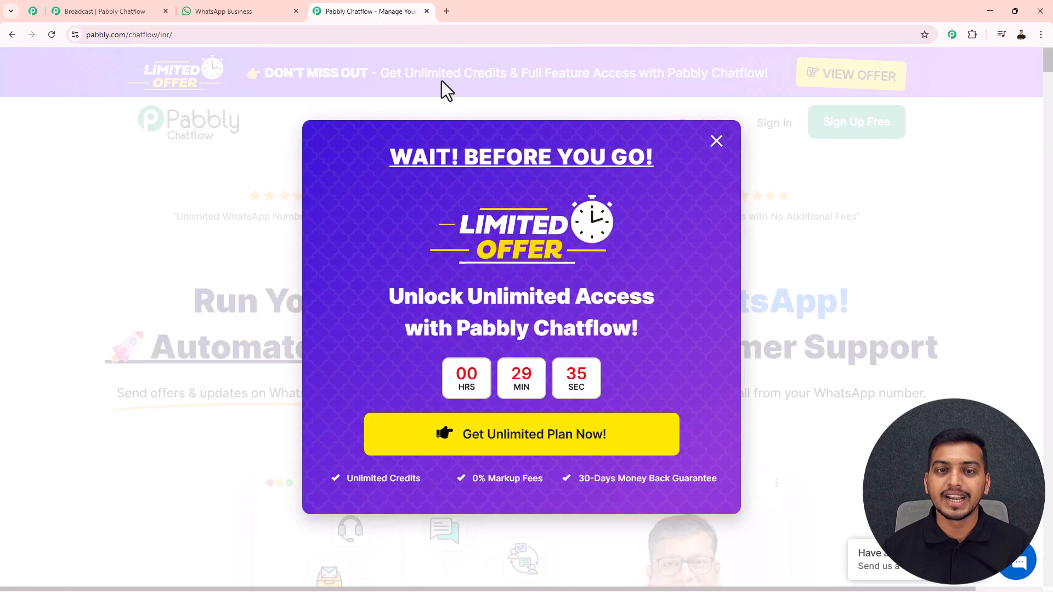
click(716, 142)
click(784, 127)
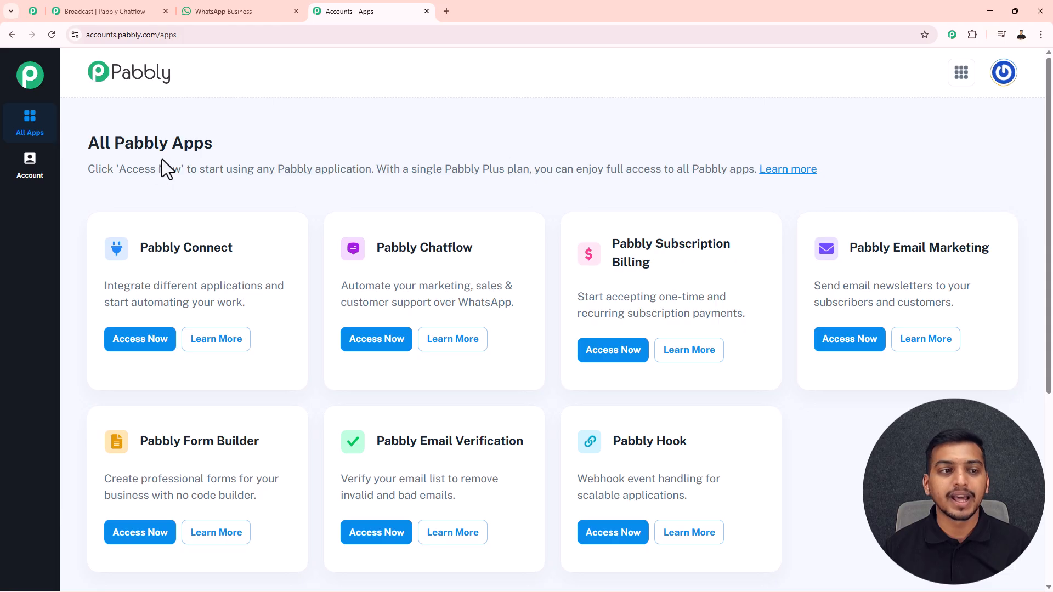
Access Pabbly Chatflow from the All Pabbly Apps page
drag(82, 149, 218, 147)
scroll(329, 168, down, 1)
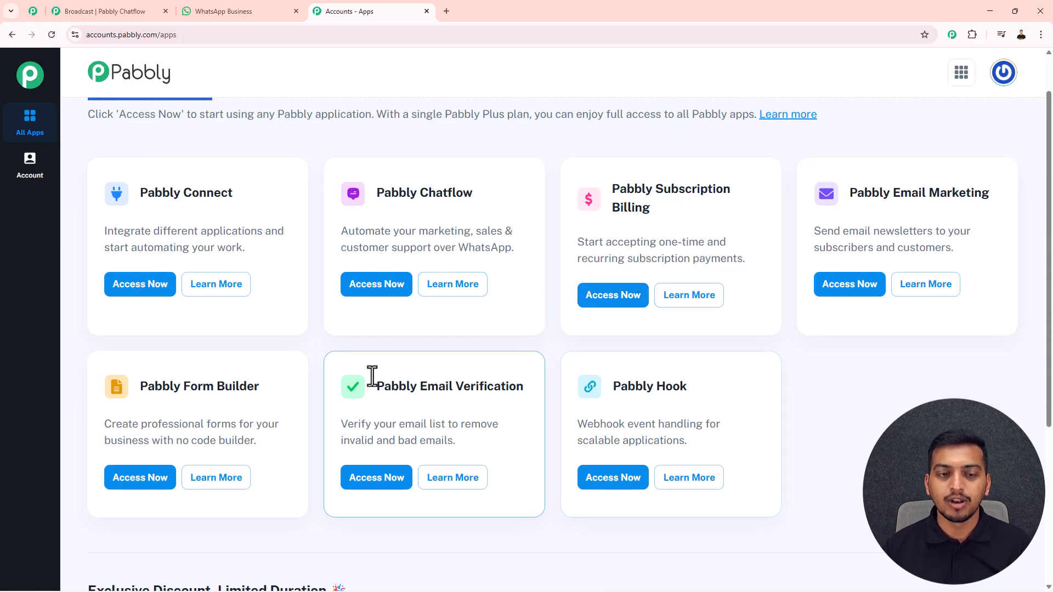
drag(374, 195, 492, 193)
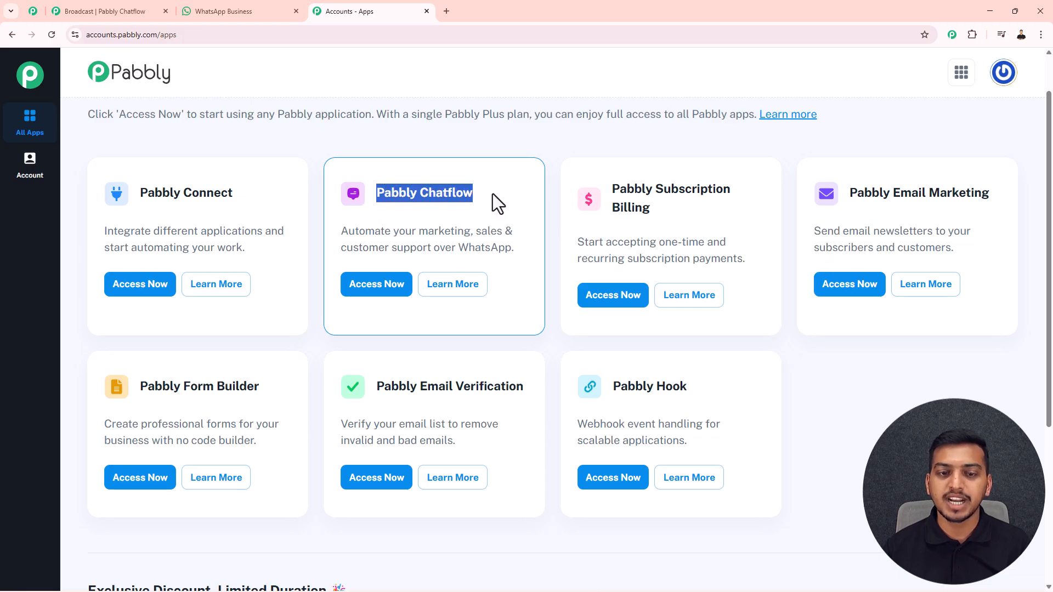
click(385, 289)
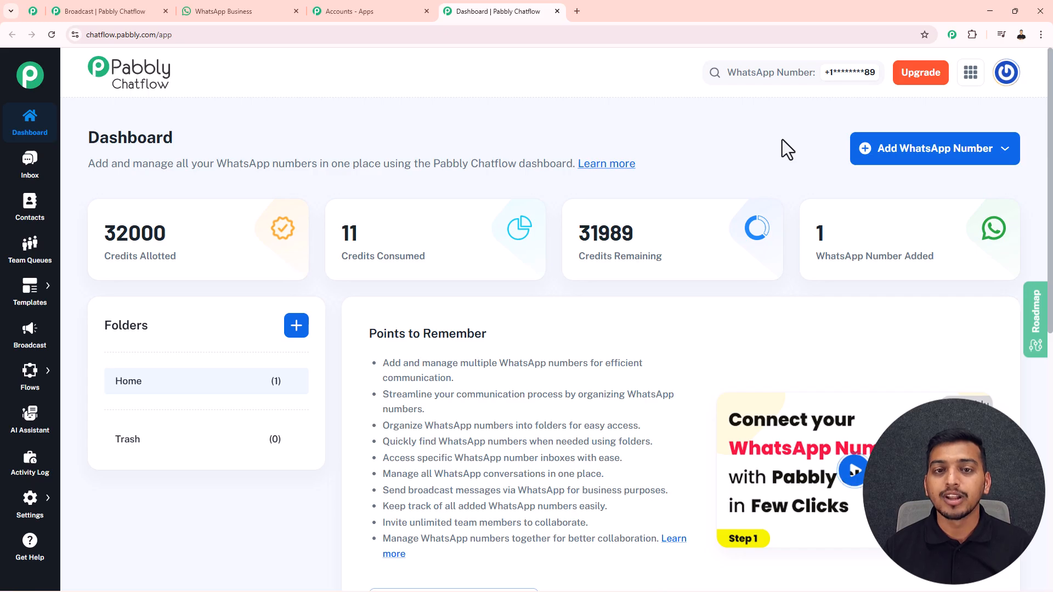
Examine the available methods for adding a WhatsApp number on the dashboard
click(904, 156)
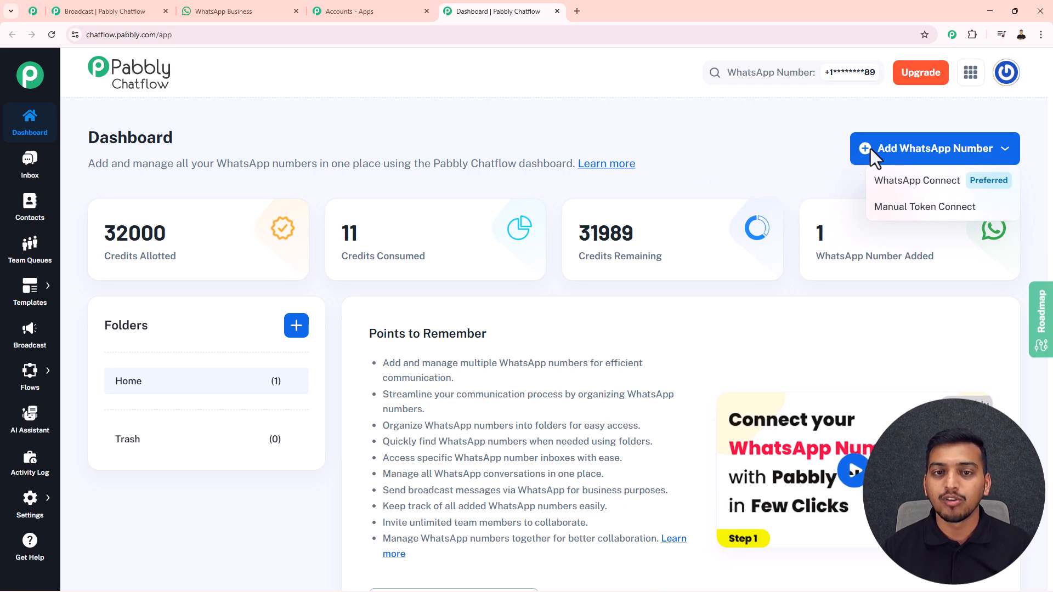
click(822, 146)
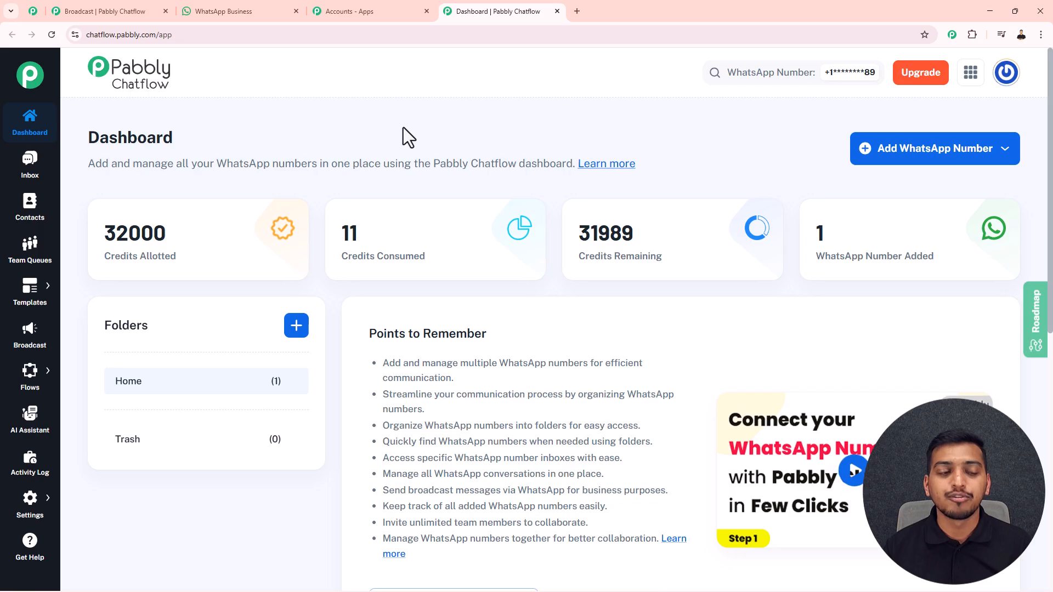
Open the Broadcast section and review its existing WhatsApp campaigns
click(31, 346)
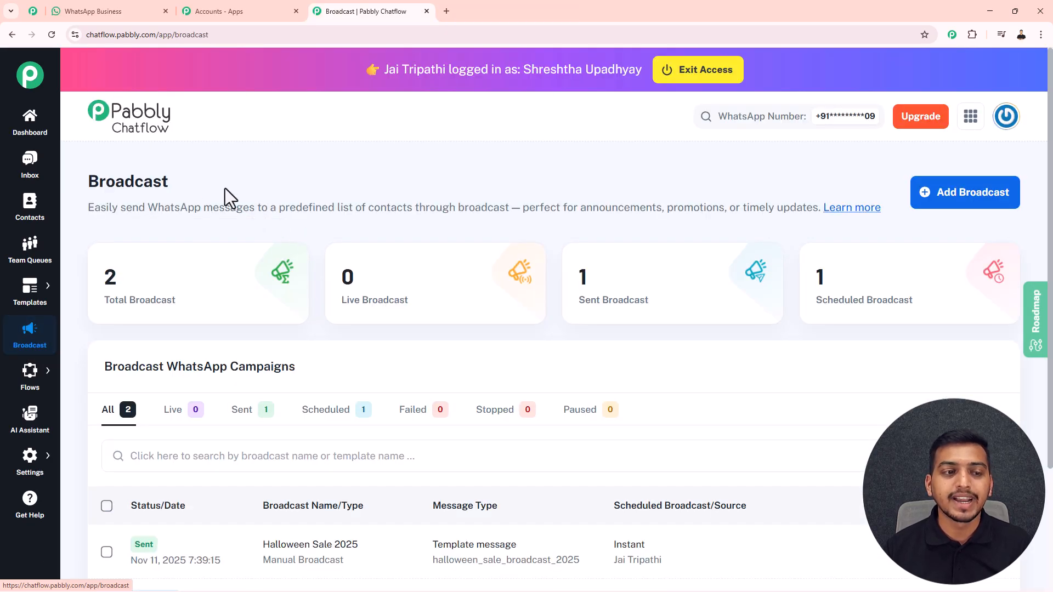
scroll(495, 221, down, 3)
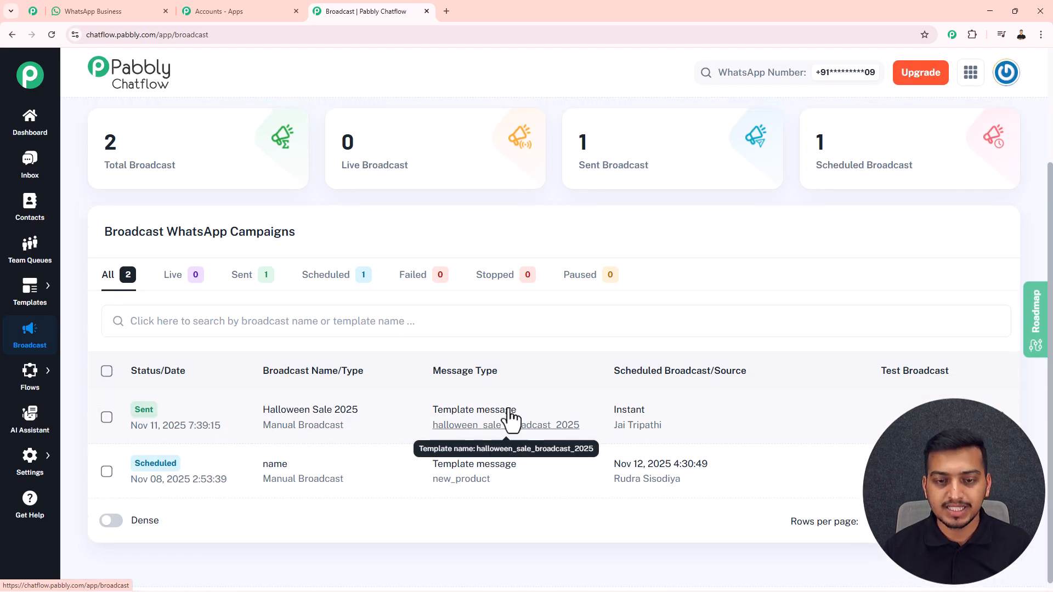
scroll(516, 340, up, 3)
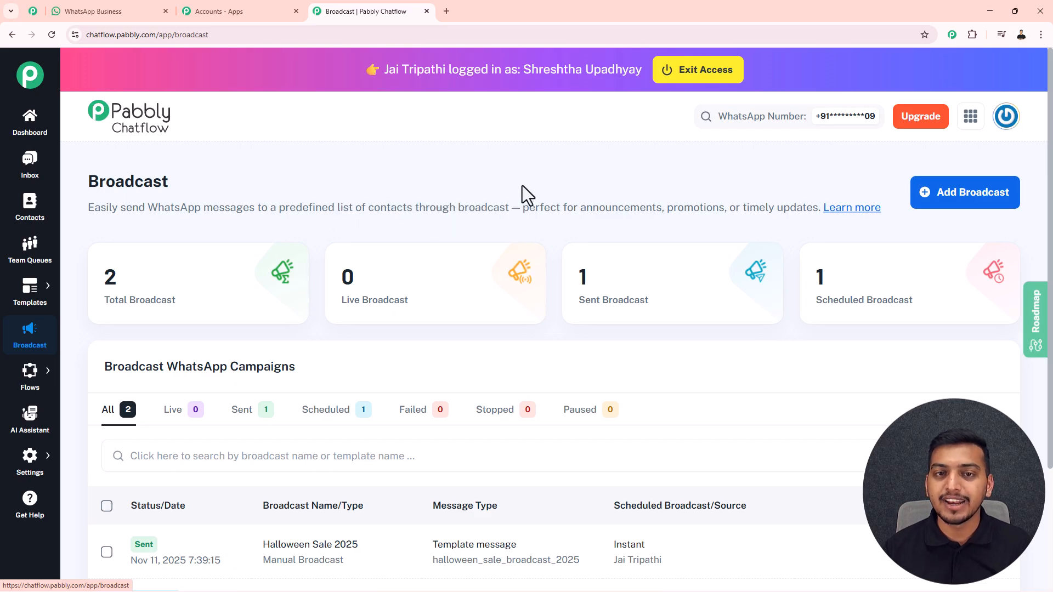
Start a new broadcast and choose Broadcast Campaign as its broadcast type
click(980, 197)
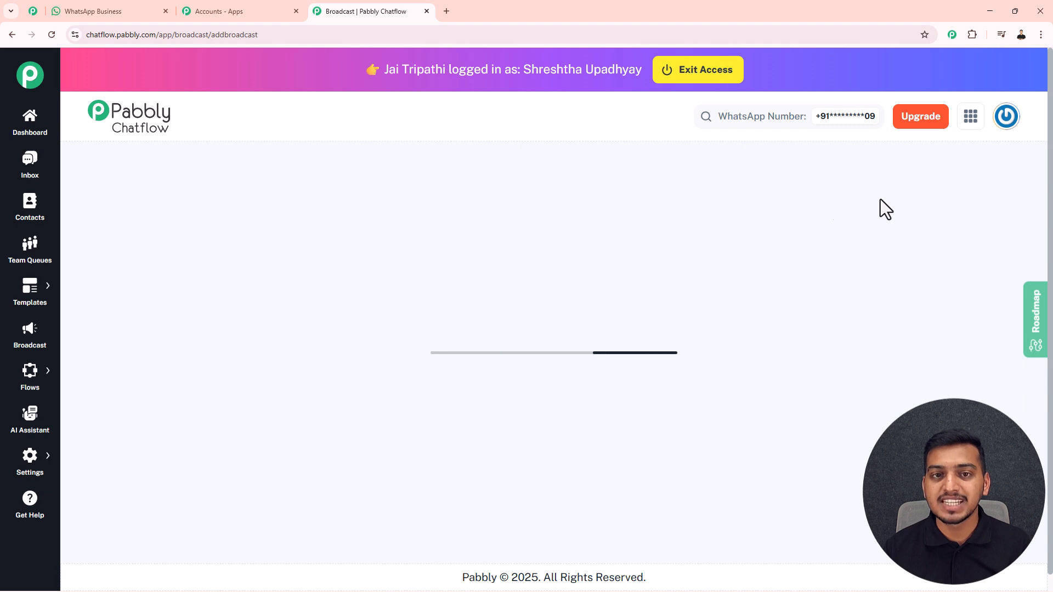
scroll(331, 250, down, 1)
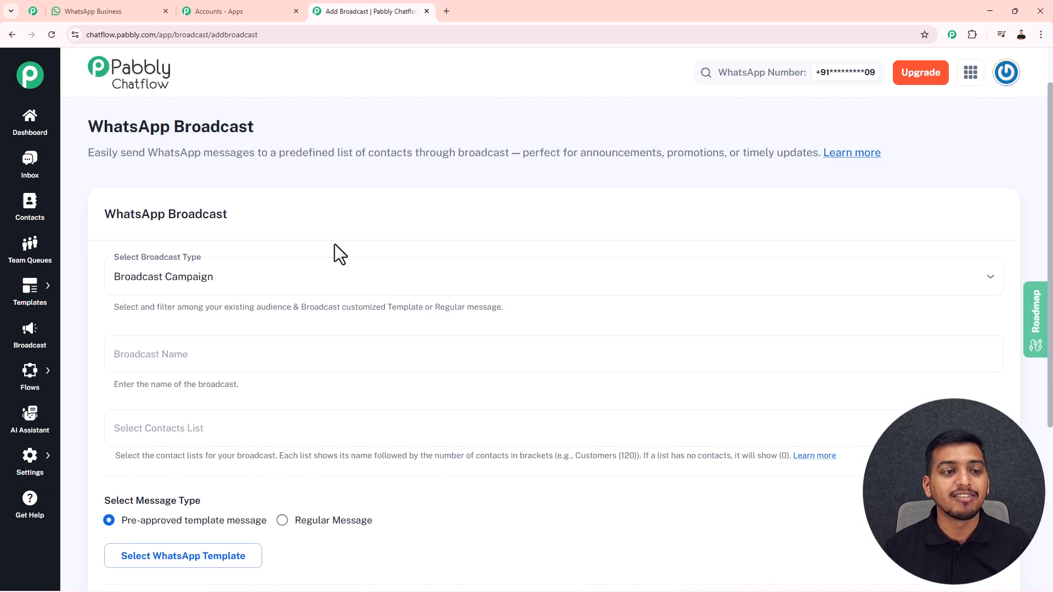
scroll(445, 229, down, 2)
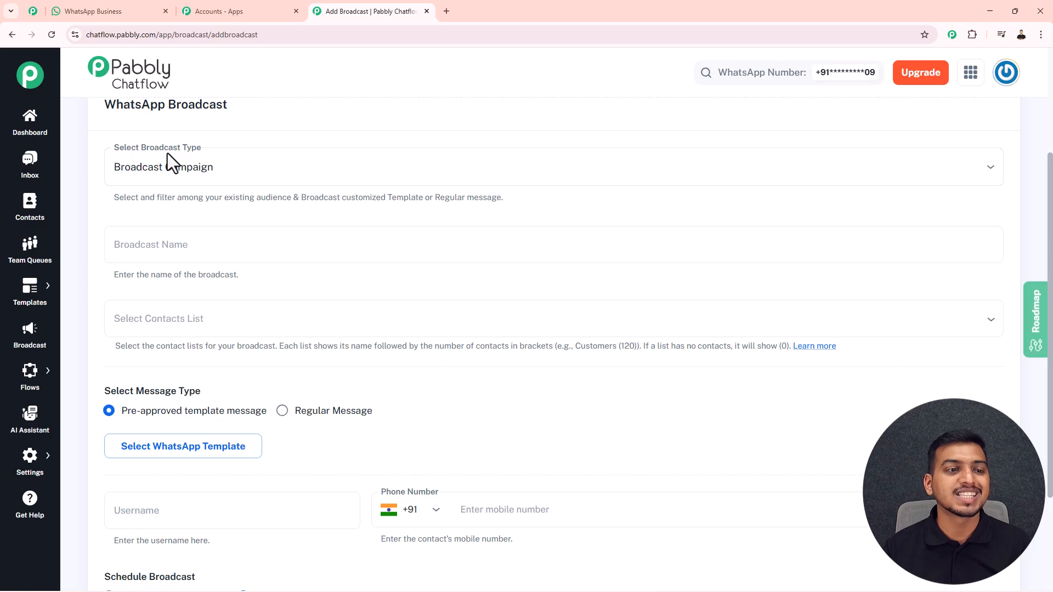
click(269, 170)
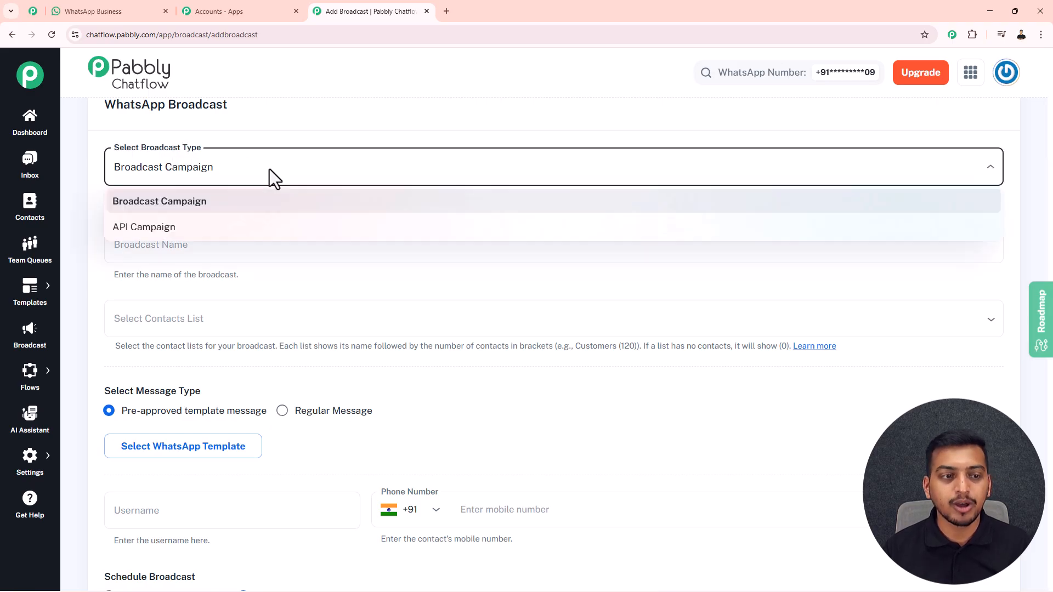
click(204, 201)
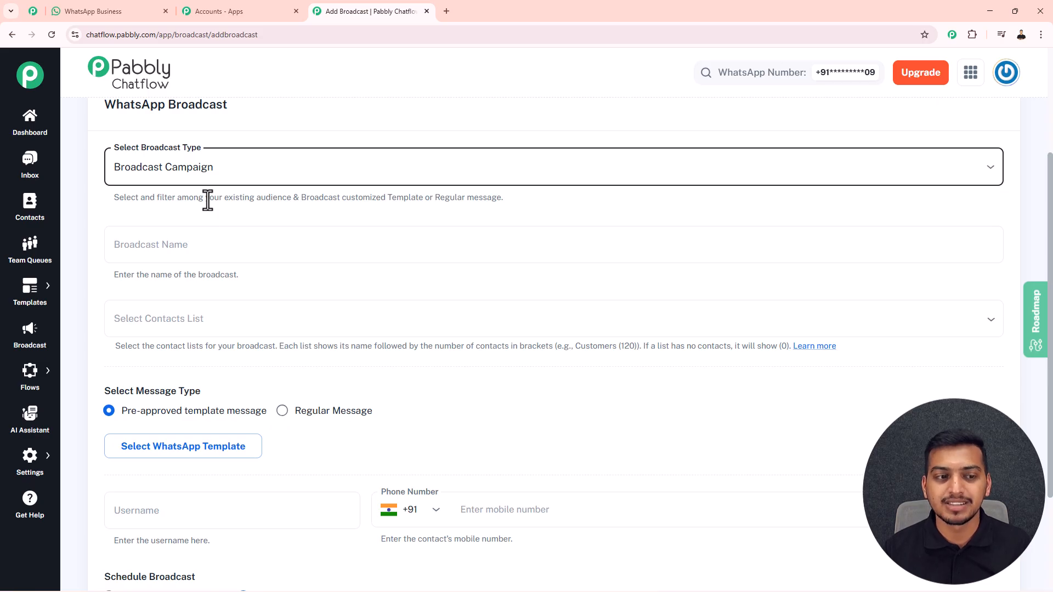
Name the broadcast "Halloween Sale 2025" using the saved clipboard entry
click(147, 247)
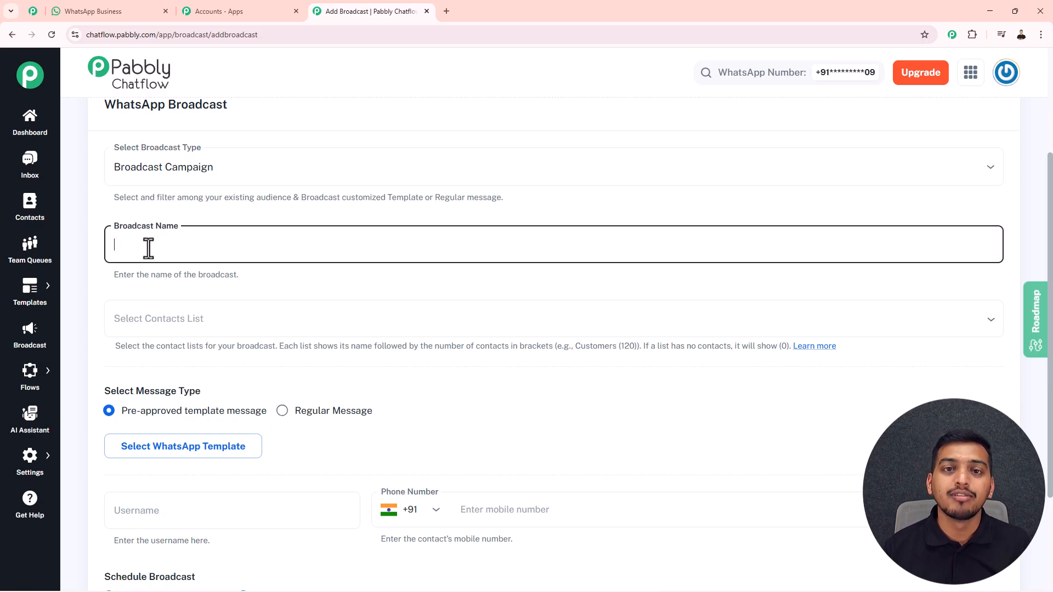
key(super+v)
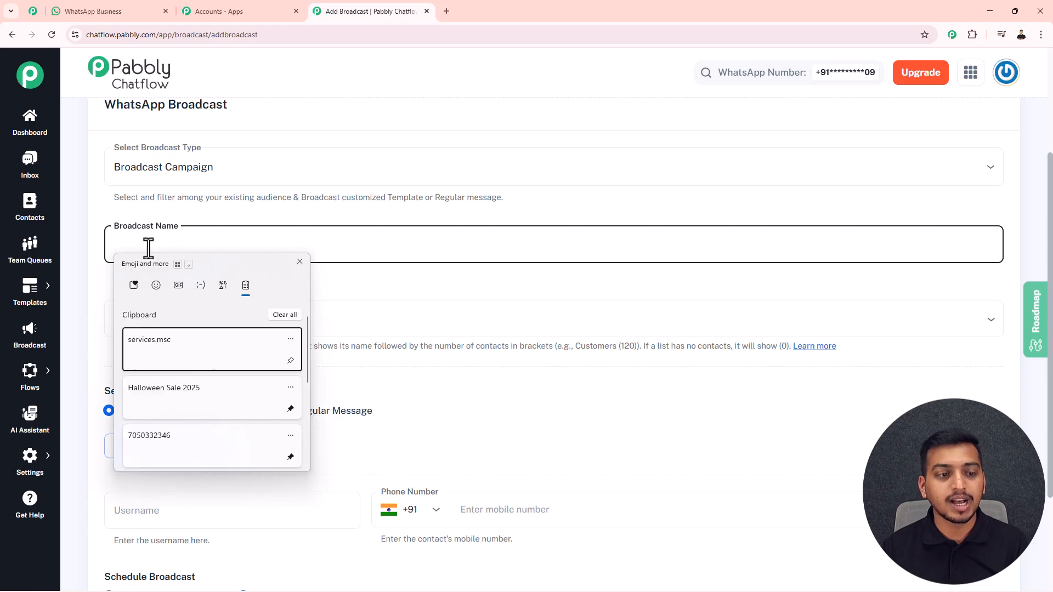
click(174, 386)
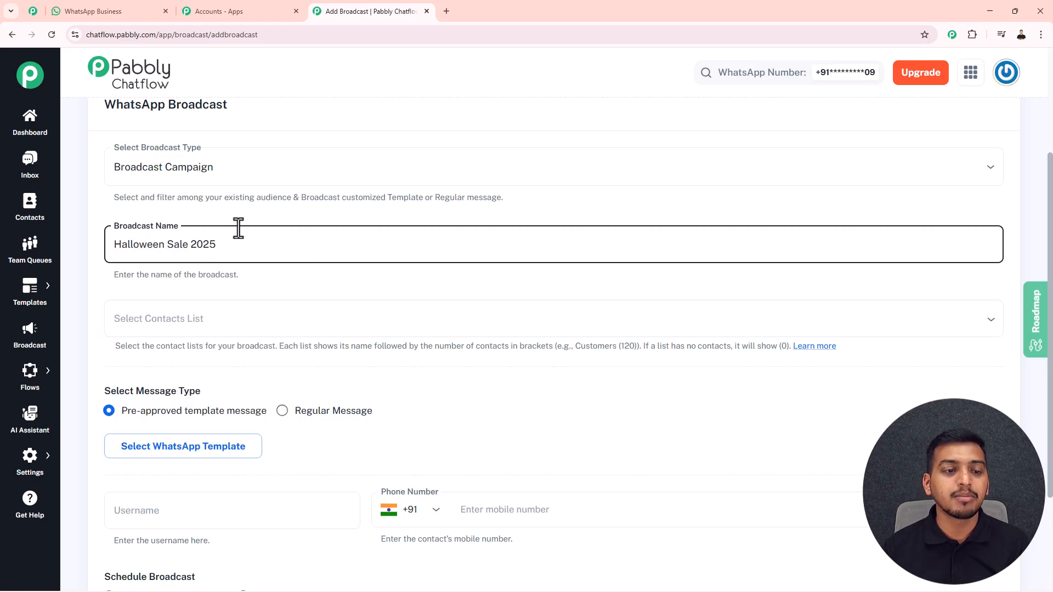
click(333, 221)
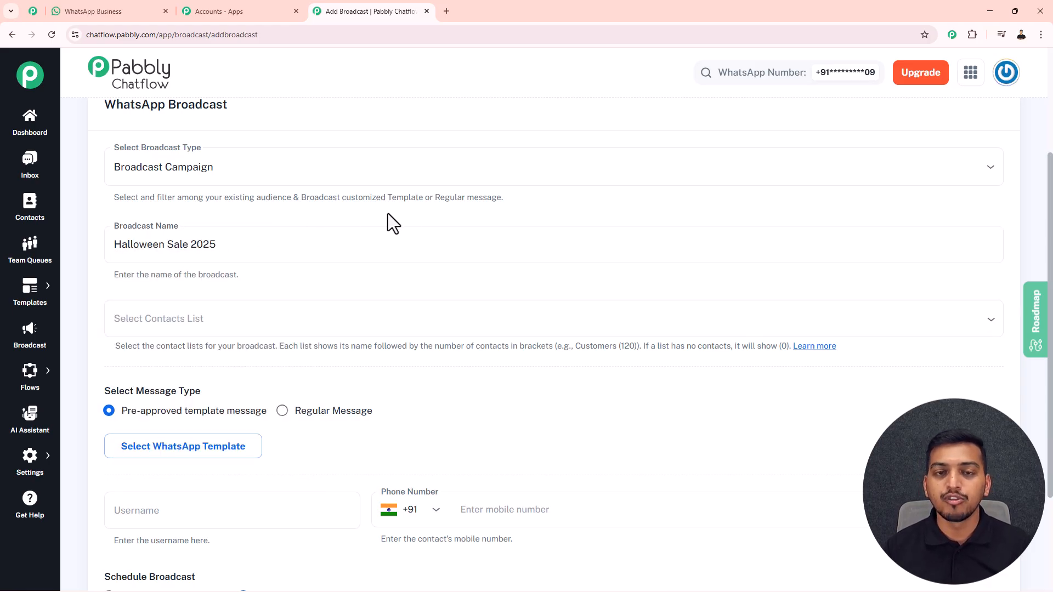
scroll(492, 214, up, 1)
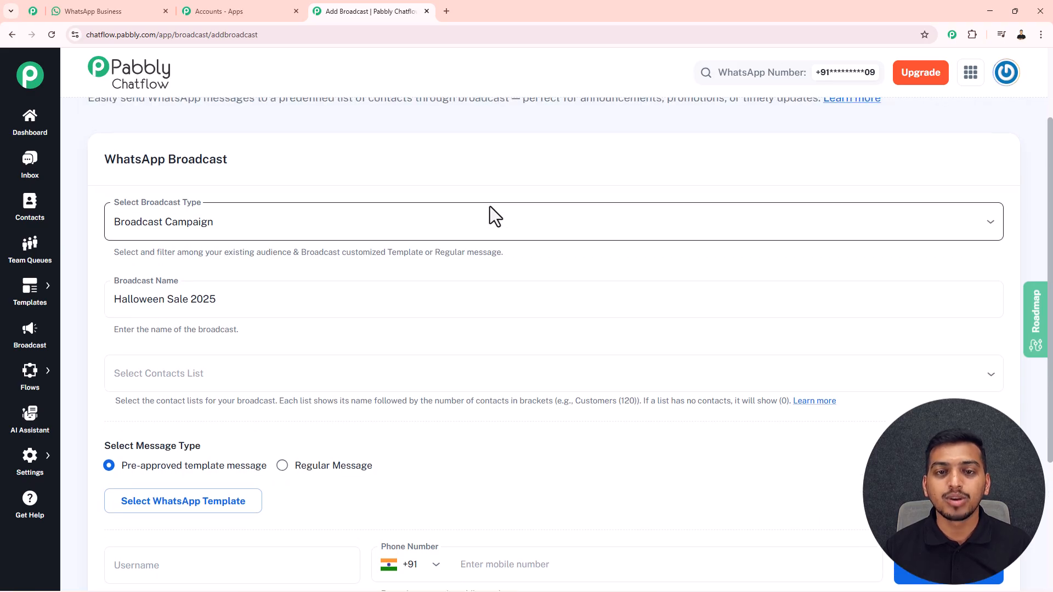
scroll(490, 207, down, 1)
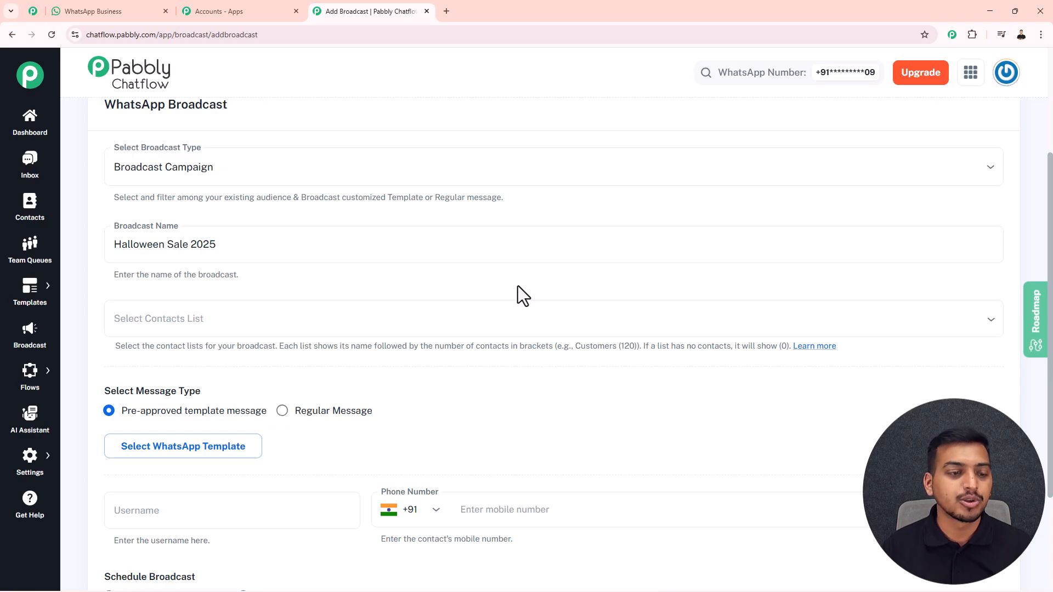
Choose the Jai Ho contact list as the audience for the broadcast
click(174, 319)
click(245, 295)
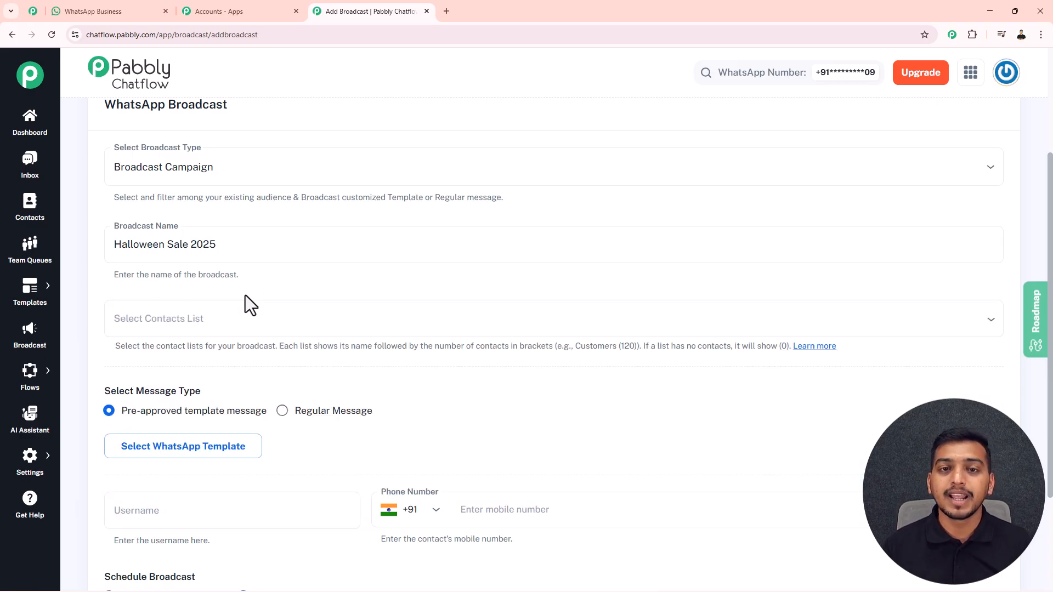
scroll(219, 304, down, 1)
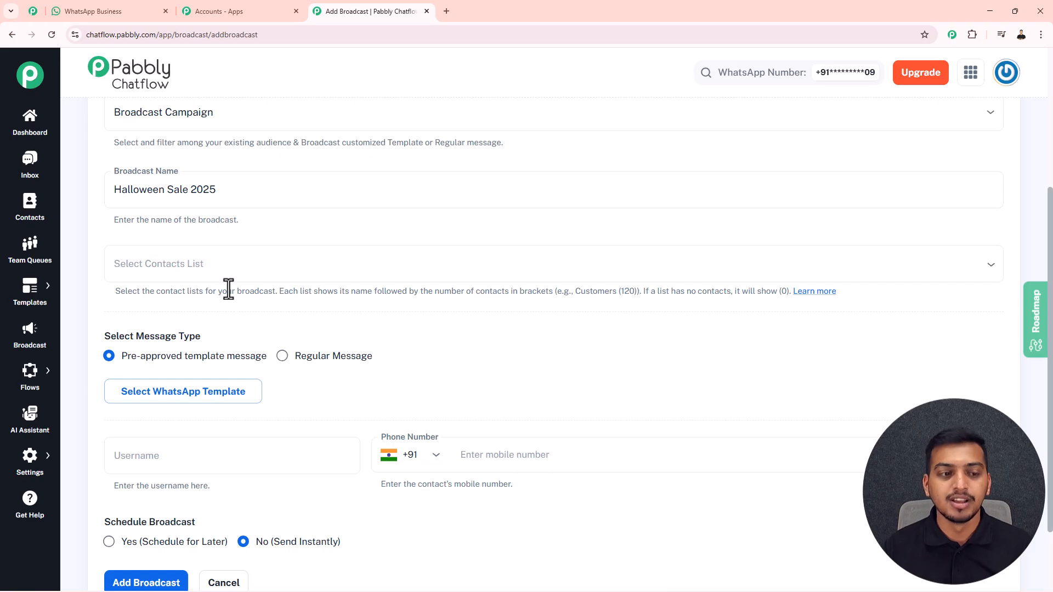
click(205, 276)
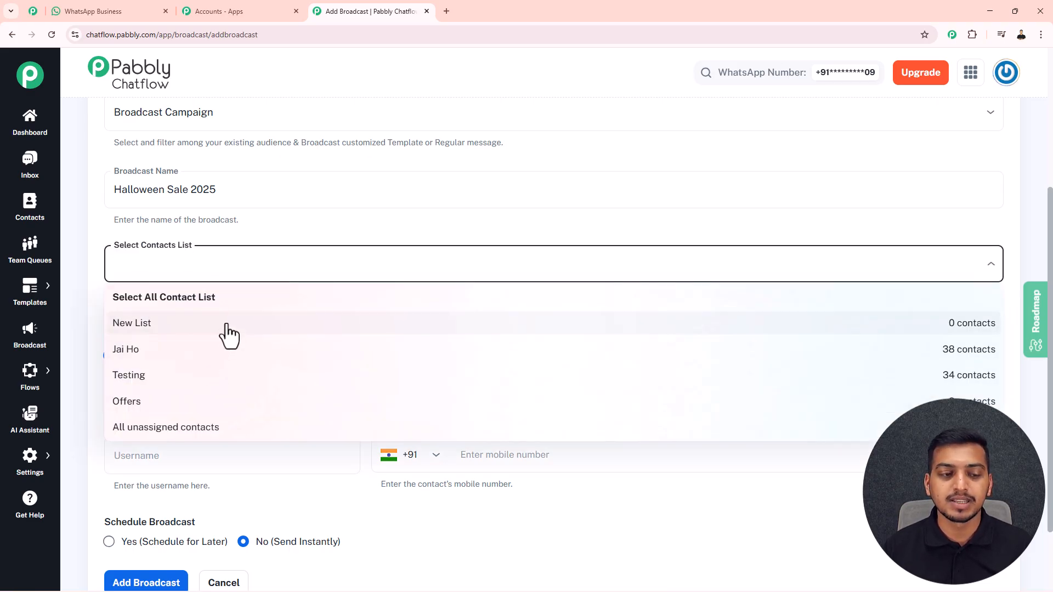
scroll(224, 334, down, 2)
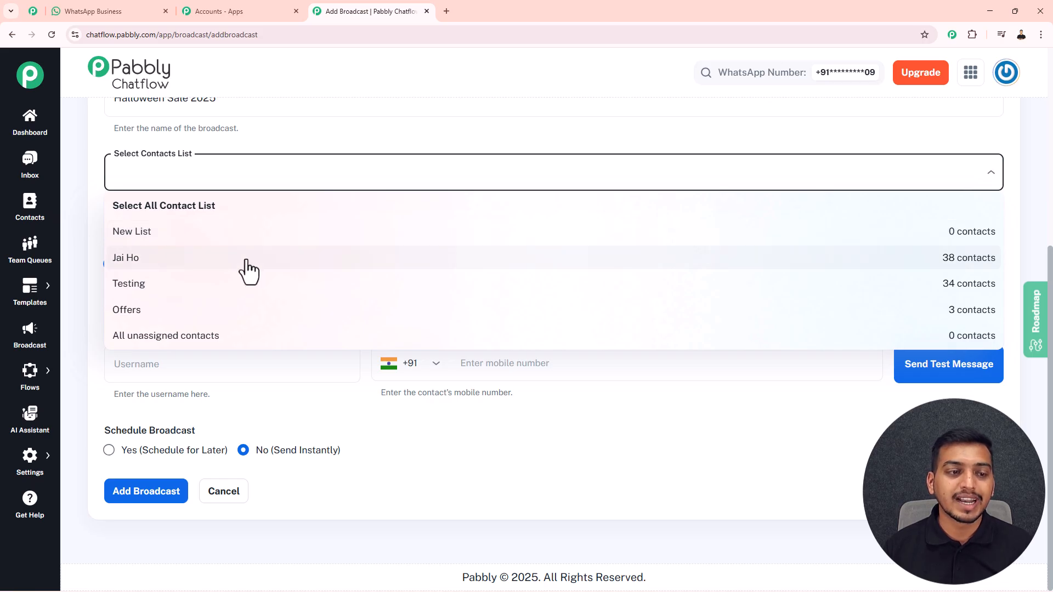
click(247, 269)
click(326, 144)
scroll(351, 214, up, 1)
scroll(355, 229, up, 1)
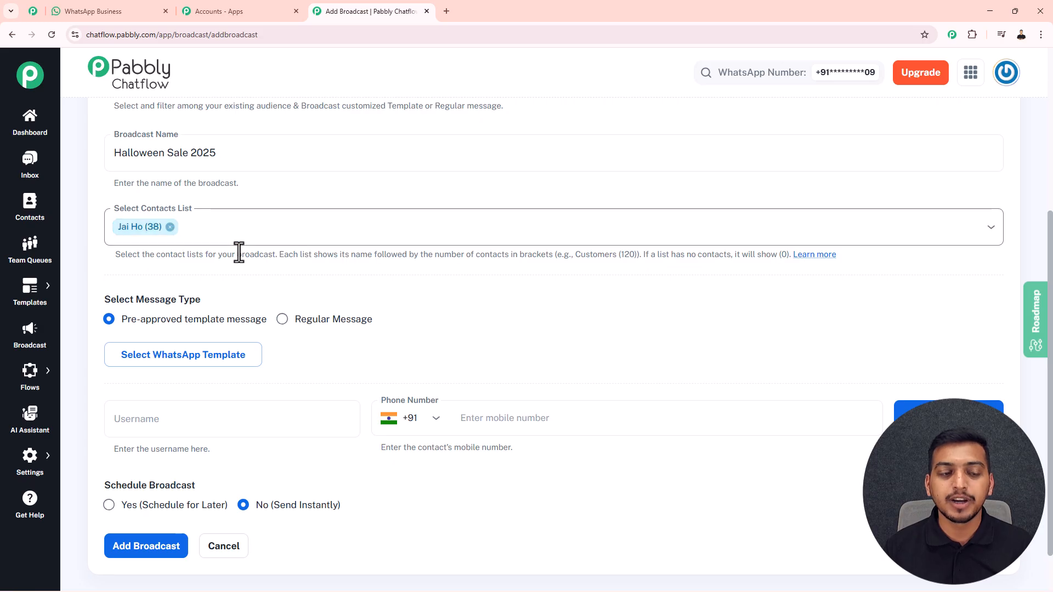
Try the Regular Message type with its text message field, and return the broadcast to the pre-approved template message type
scroll(239, 252, down, 1)
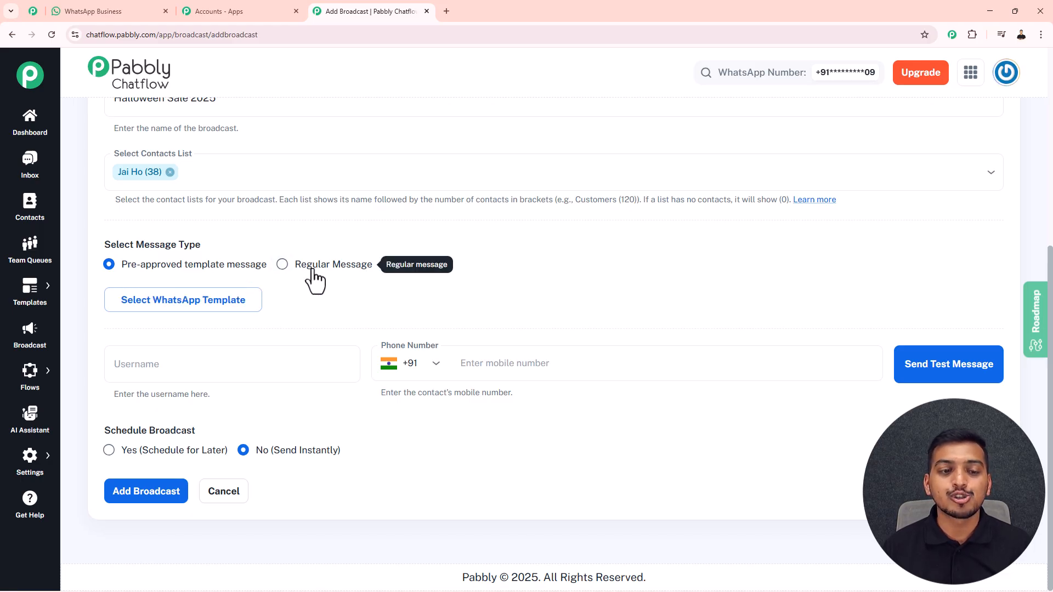
click(282, 265)
scroll(294, 274, down, 2)
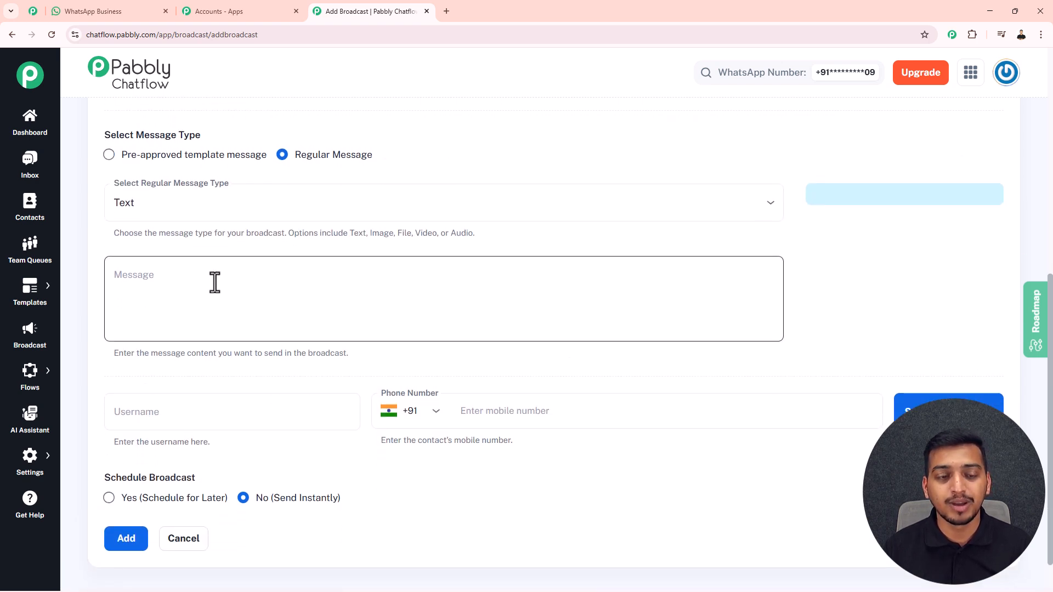
click(214, 283)
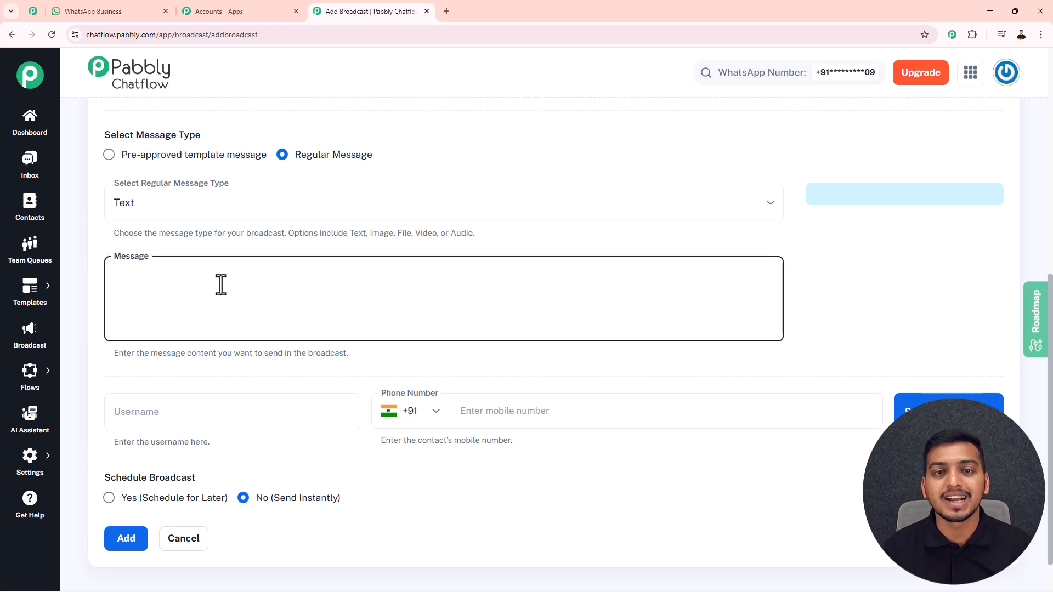
scroll(315, 230, up, 1)
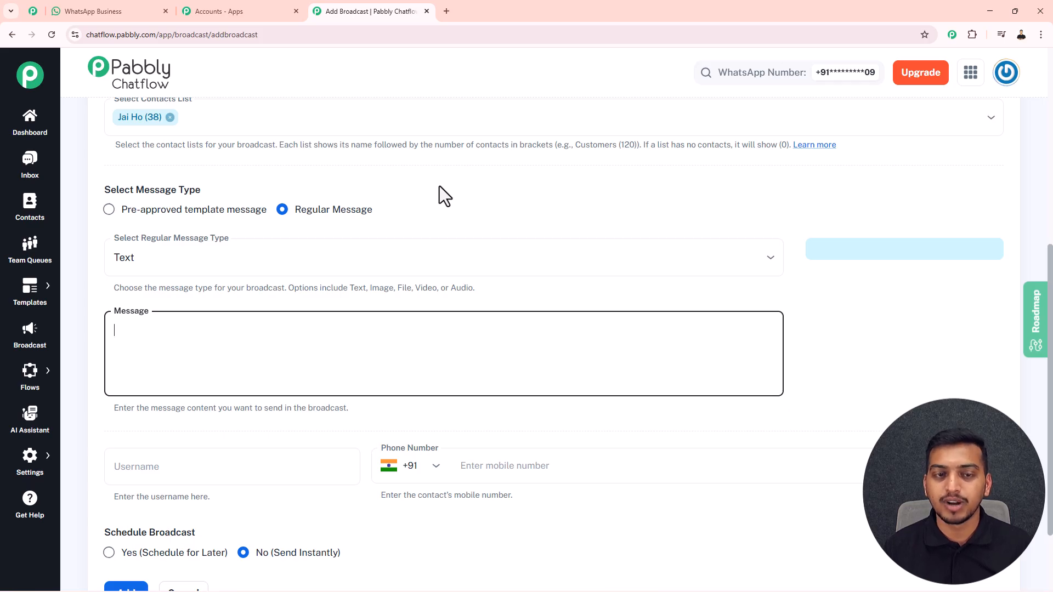
click(116, 212)
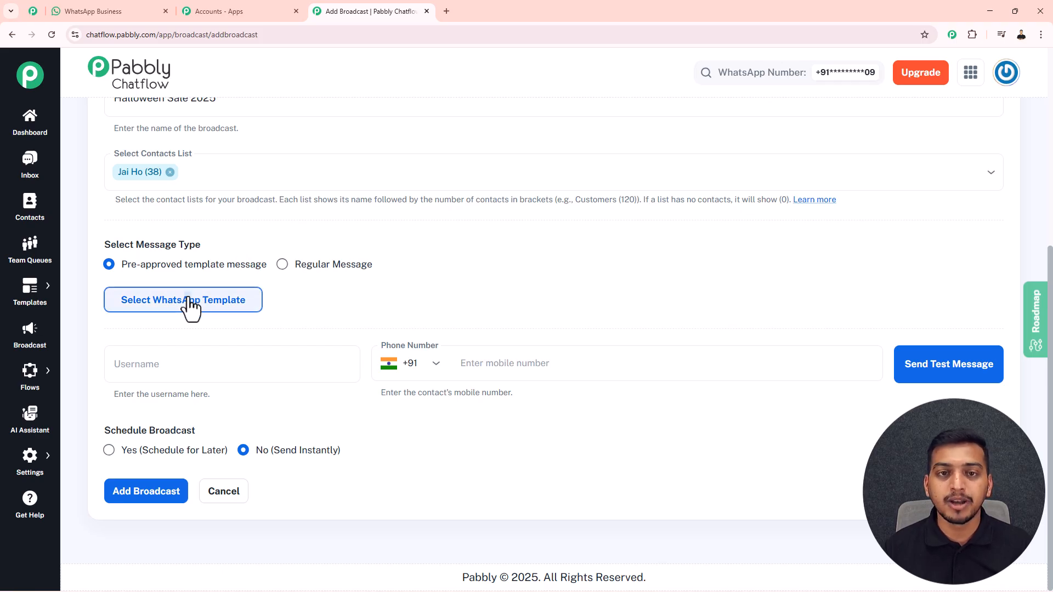
Apply the approved halloween_sale_broadcast_2025 template, filling Body Field 1 with the recipient's first name and Body Field 2 with 50
click(189, 308)
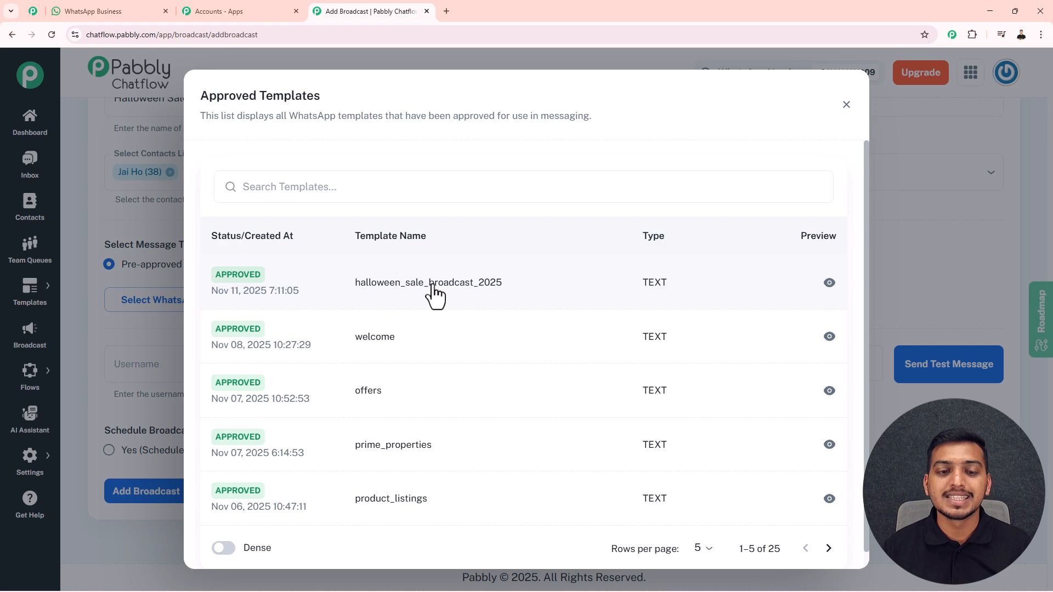
click(451, 297)
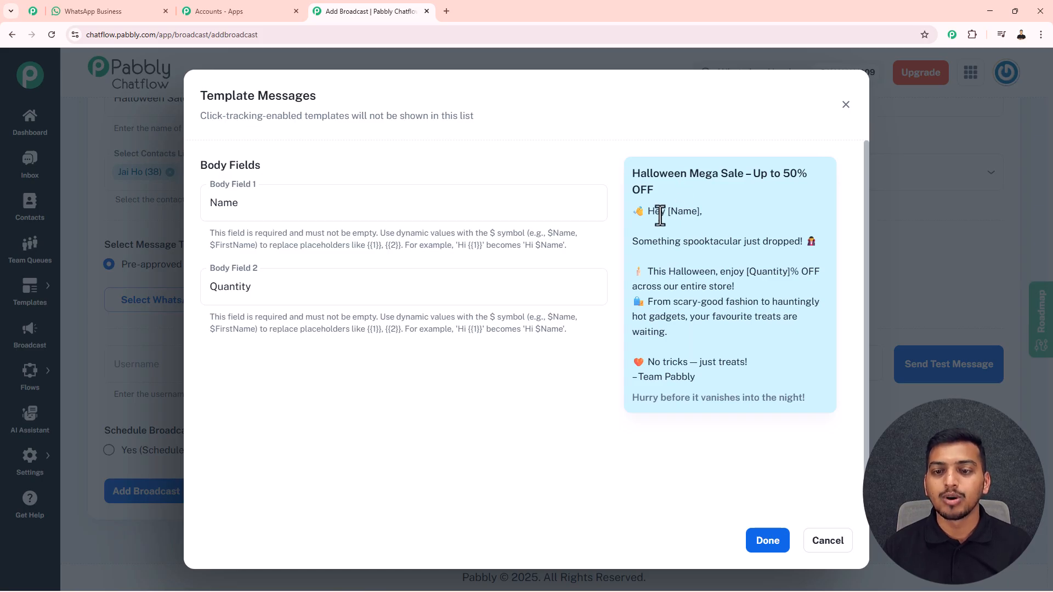
drag(263, 202, 177, 212)
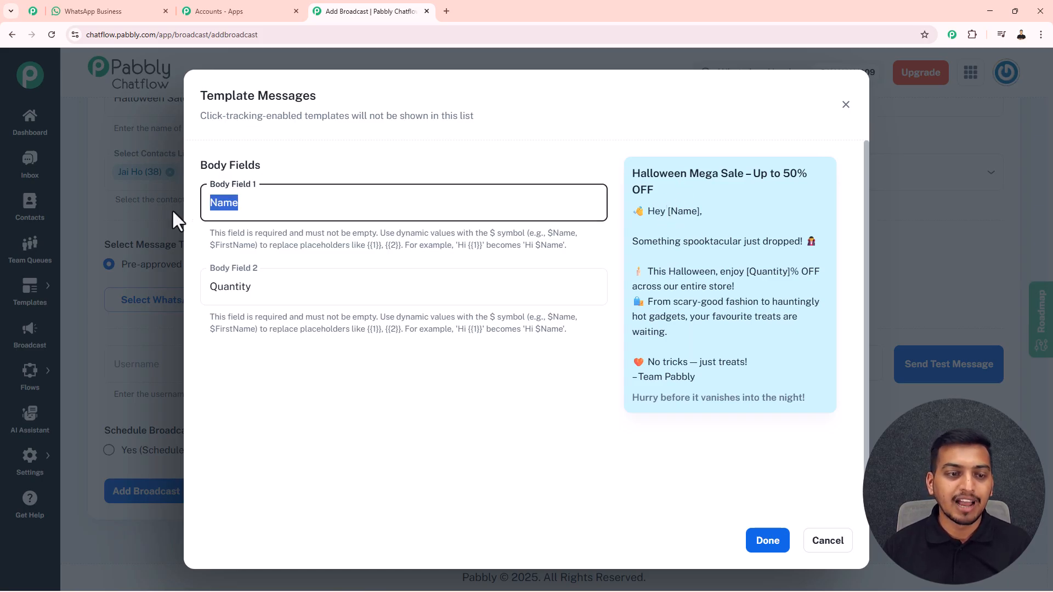
text(Jai)
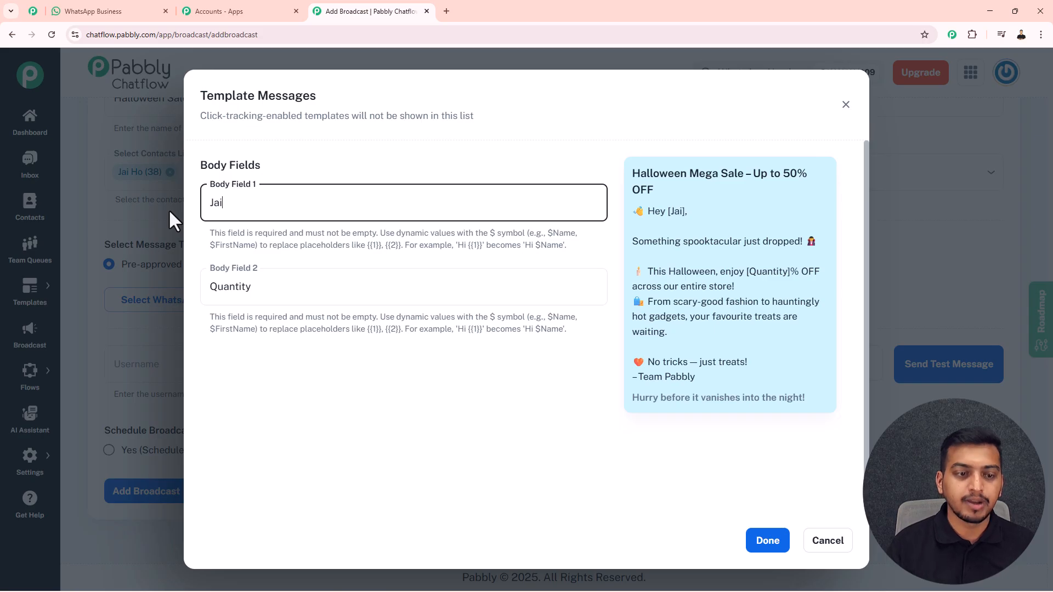
drag(258, 291, 193, 296)
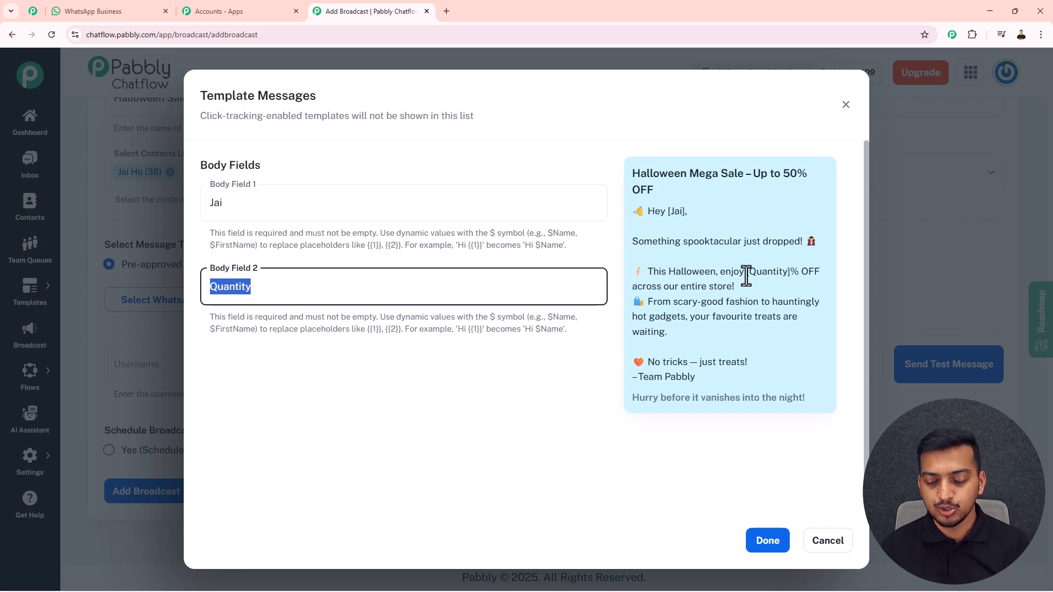
text(50)
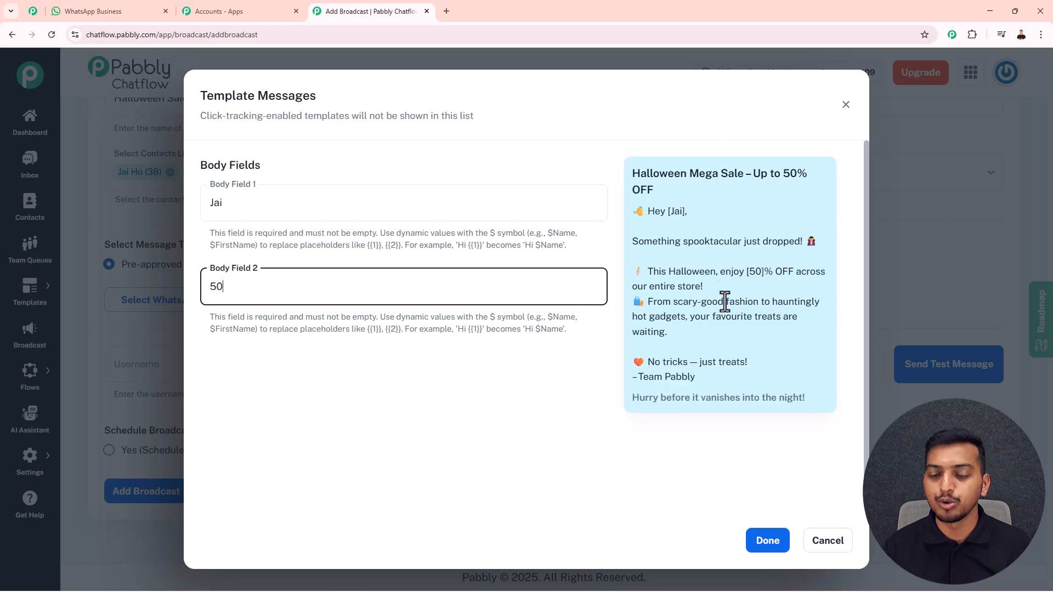
click(767, 542)
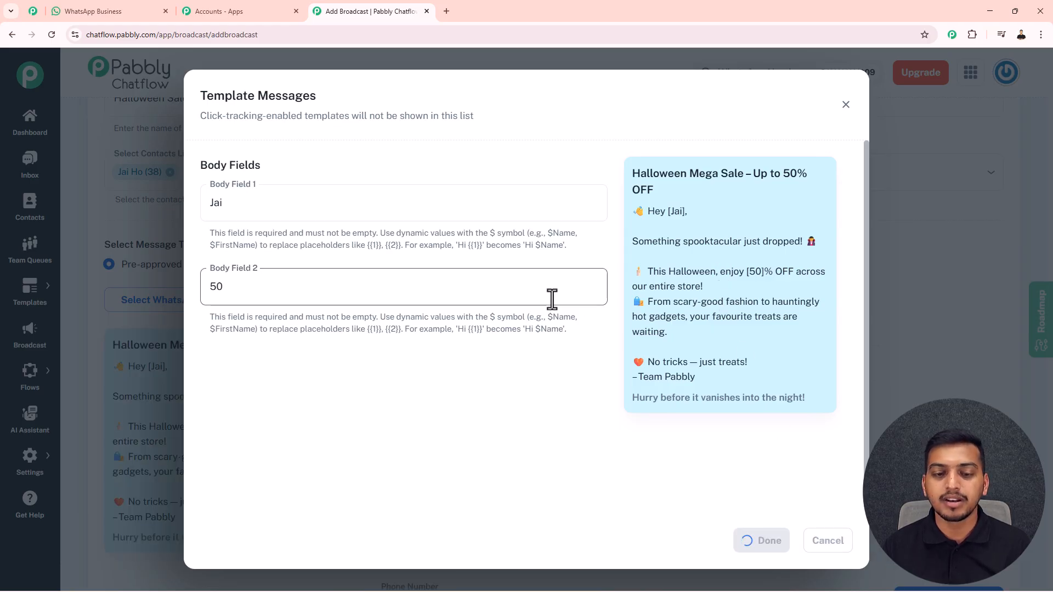
Send a test message of the broadcast after entering the test recipient's username and mobile number
scroll(271, 241, down, 3)
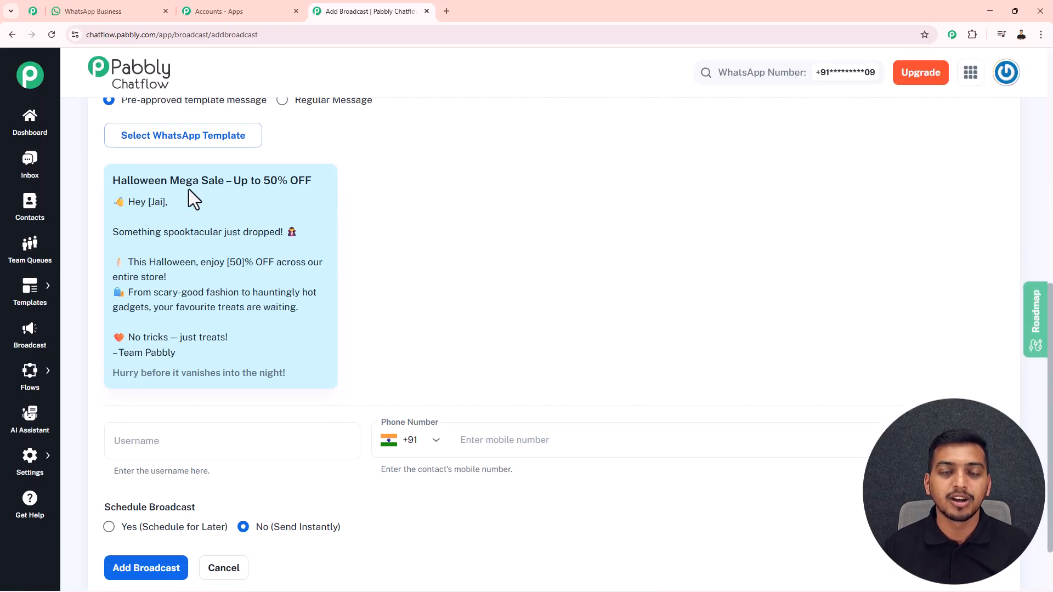
scroll(446, 196, down, 2)
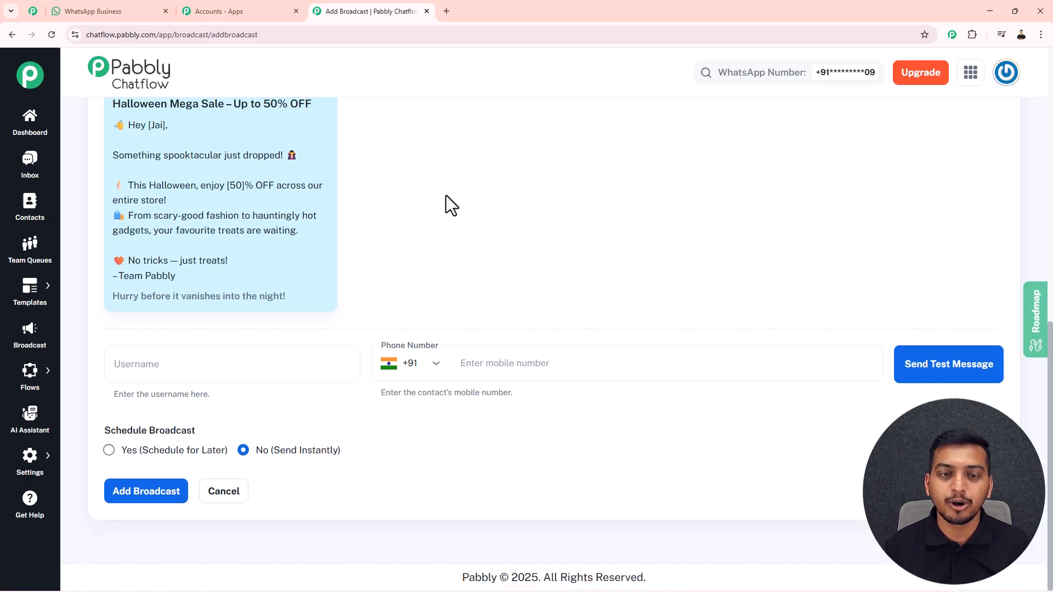
scroll(420, 204, up, 1)
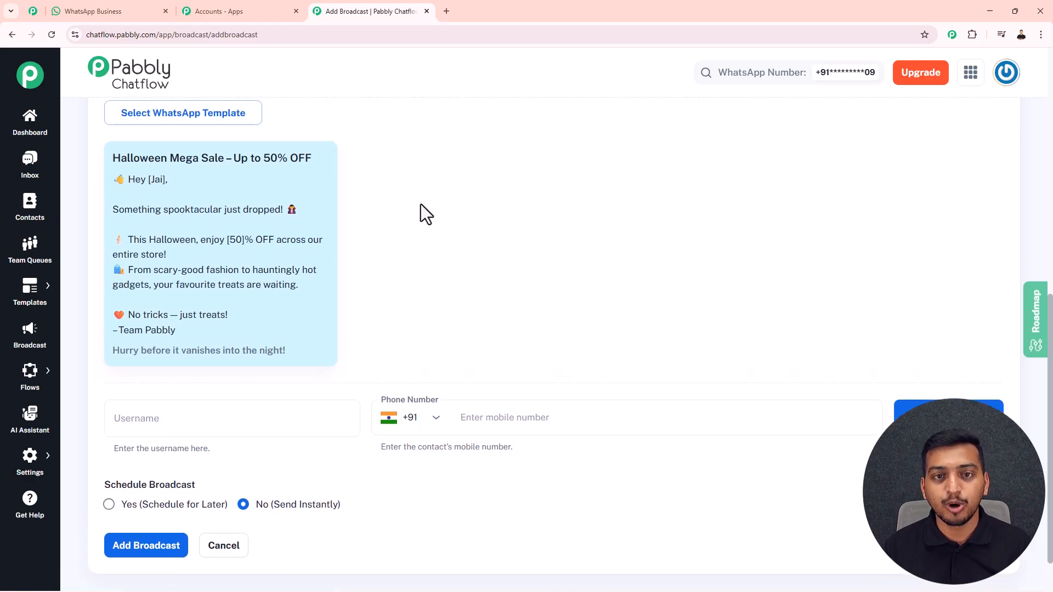
scroll(426, 214, down, 1)
click(212, 365)
text(V)
key(BackSpace)
text(Jay)
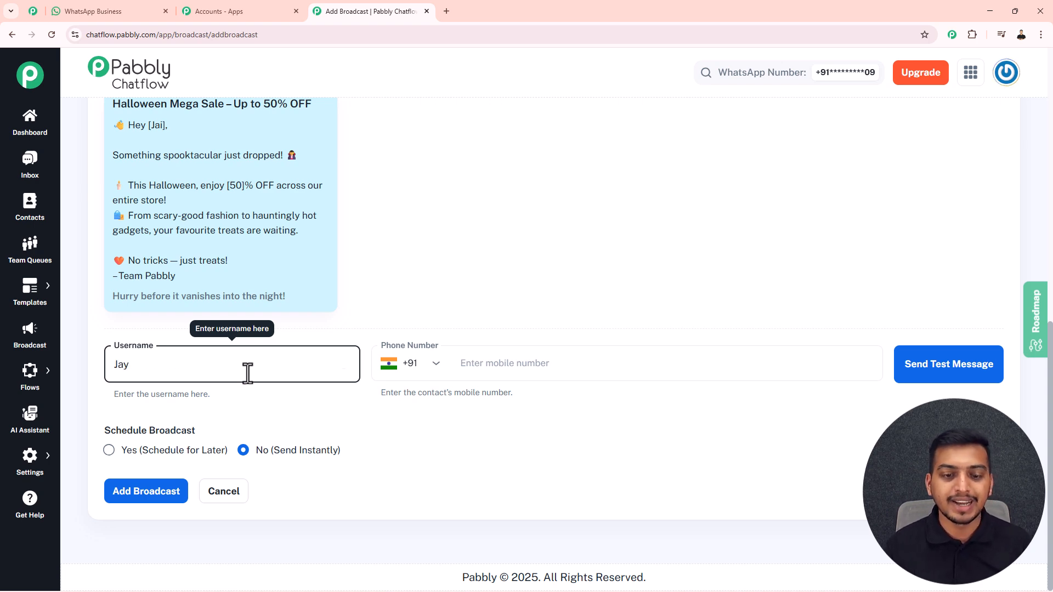
click(516, 373)
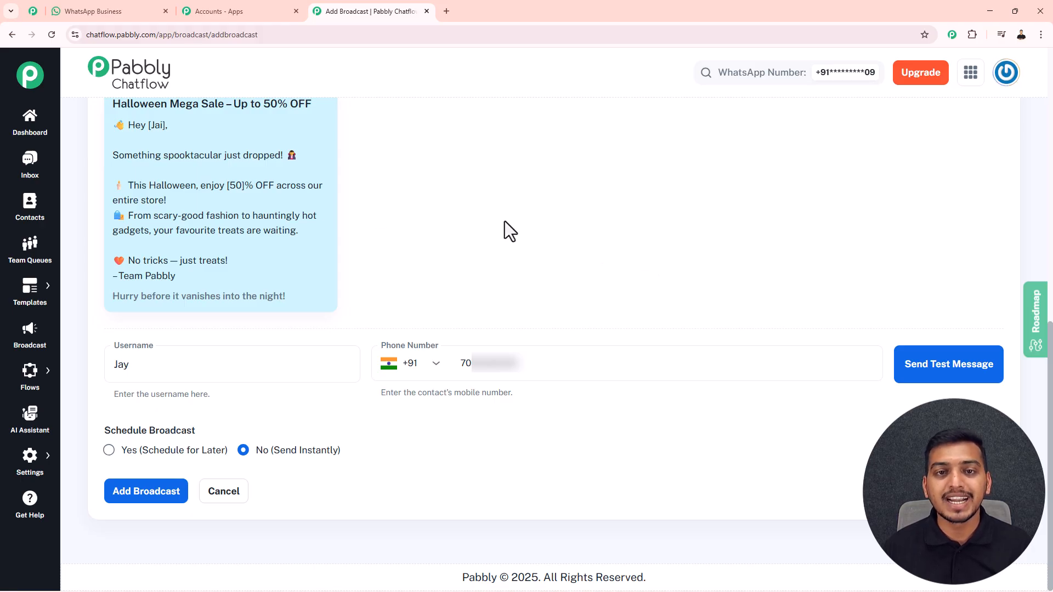
click(939, 371)
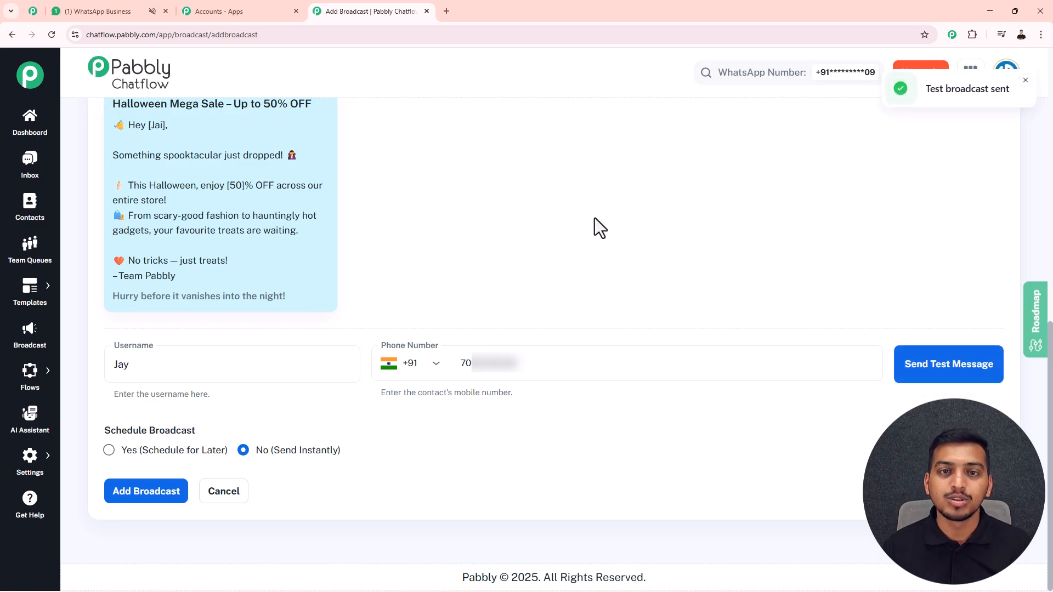
Switch to WhatsApp Business and check the name and discount values in the received Halloween Mega Sale test message
click(126, 13)
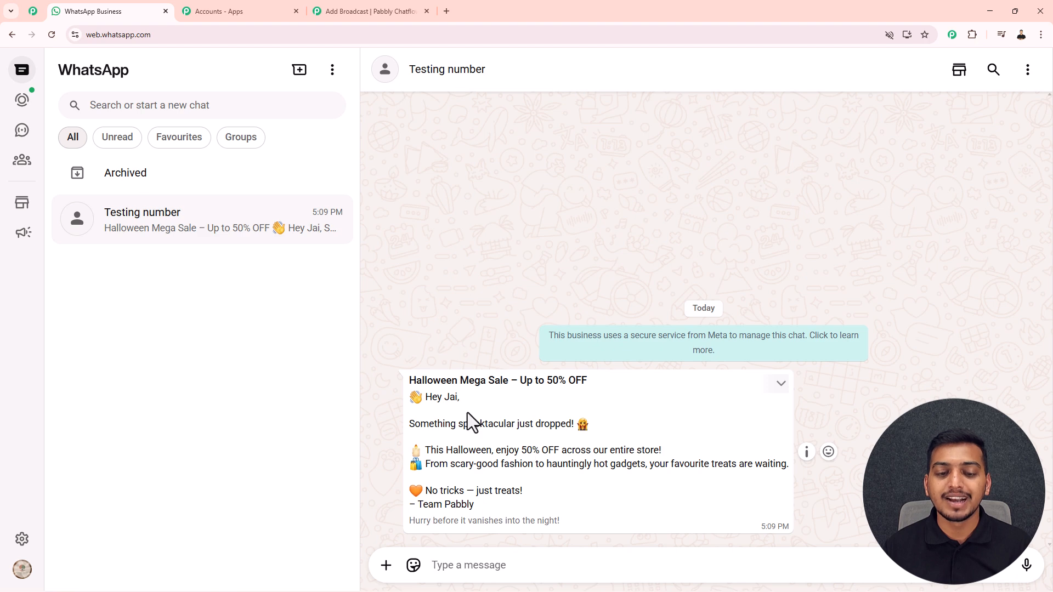
double_click(448, 396)
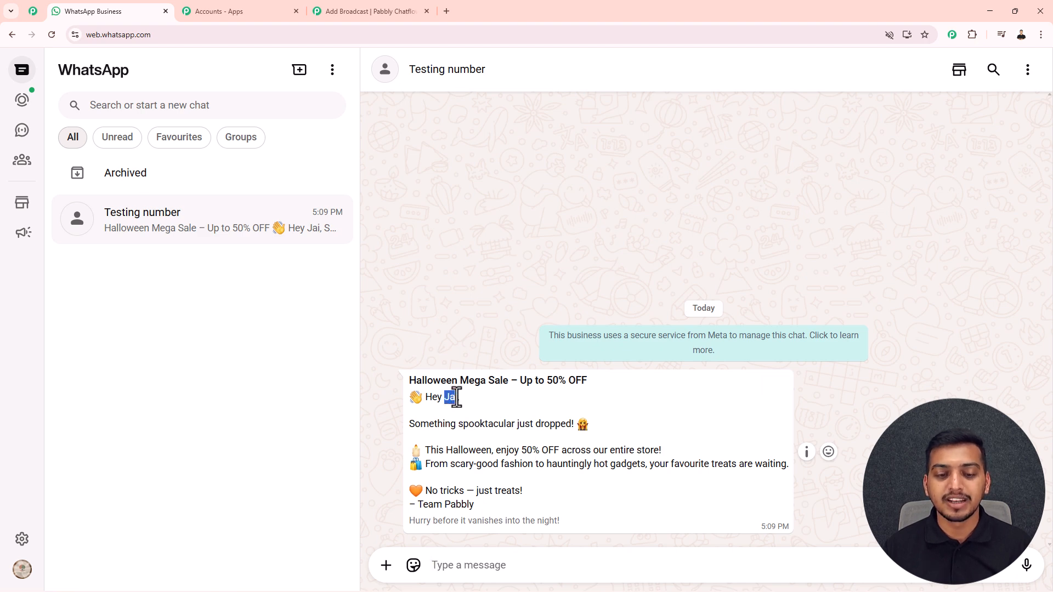
drag(521, 451, 549, 451)
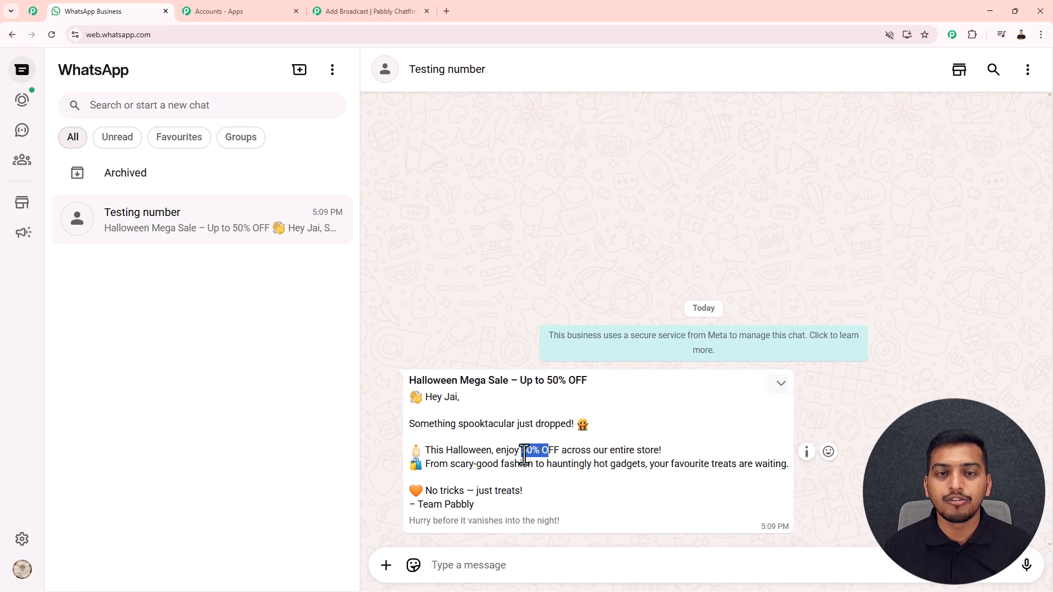
Return to Pabbly Chatflow and schedule the broadcast for 11/13/2025 at 10:00 AM
click(354, 13)
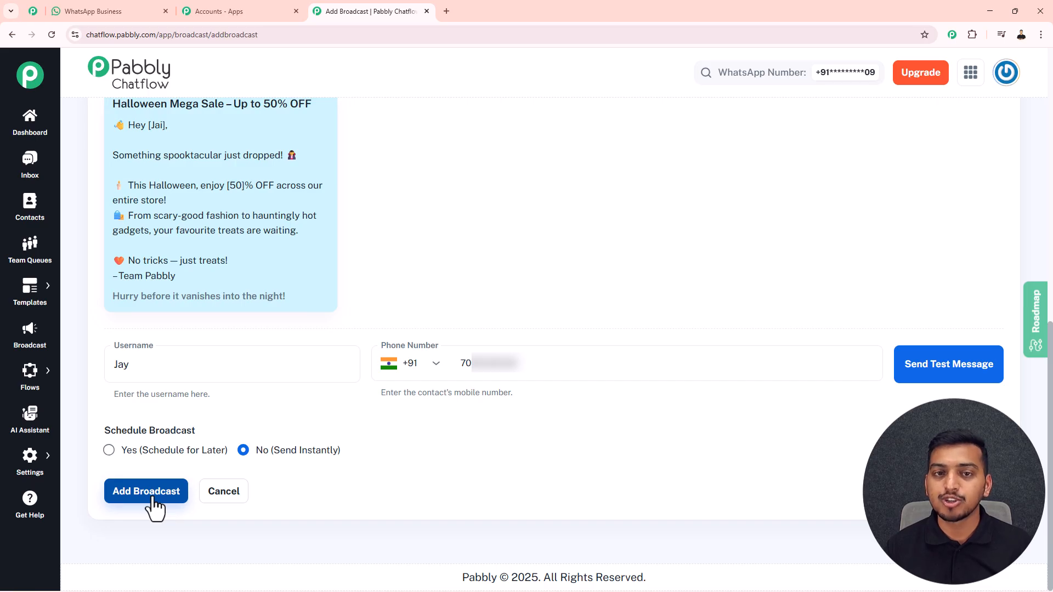
click(109, 452)
scroll(285, 455, down, 2)
click(313, 434)
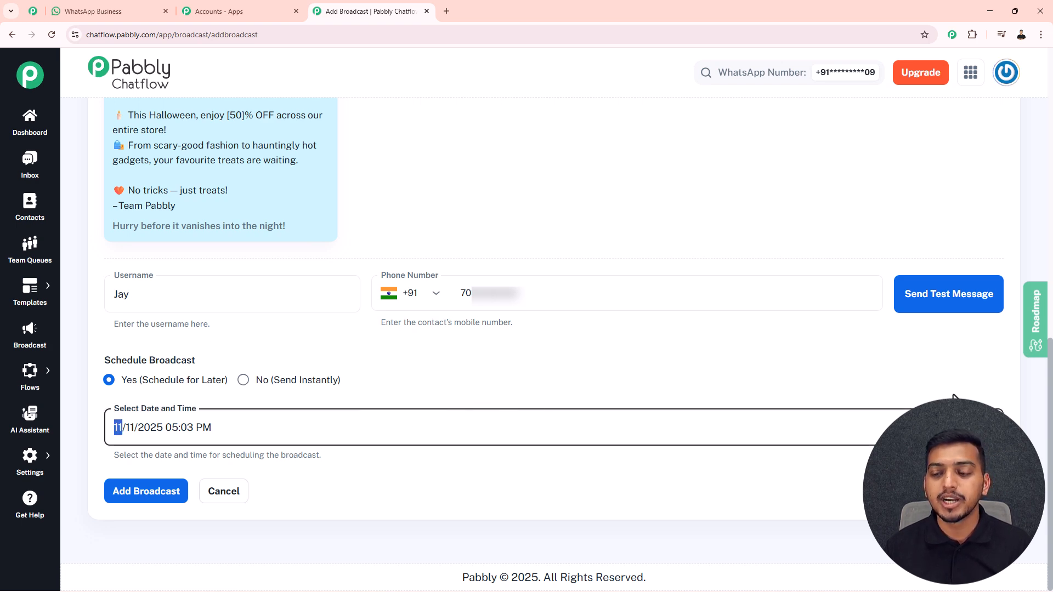
click(998, 427)
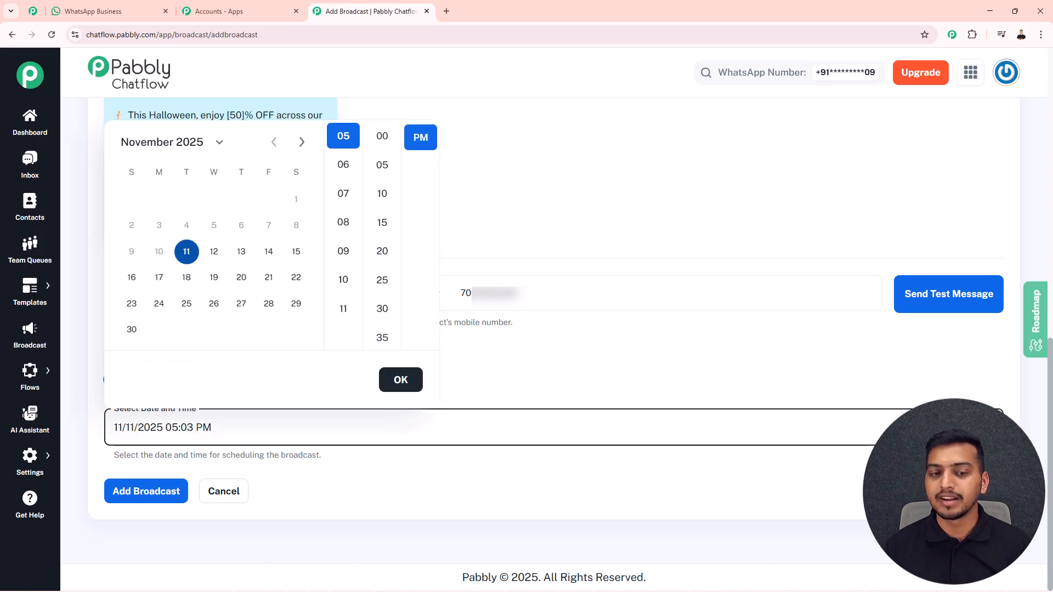
click(243, 258)
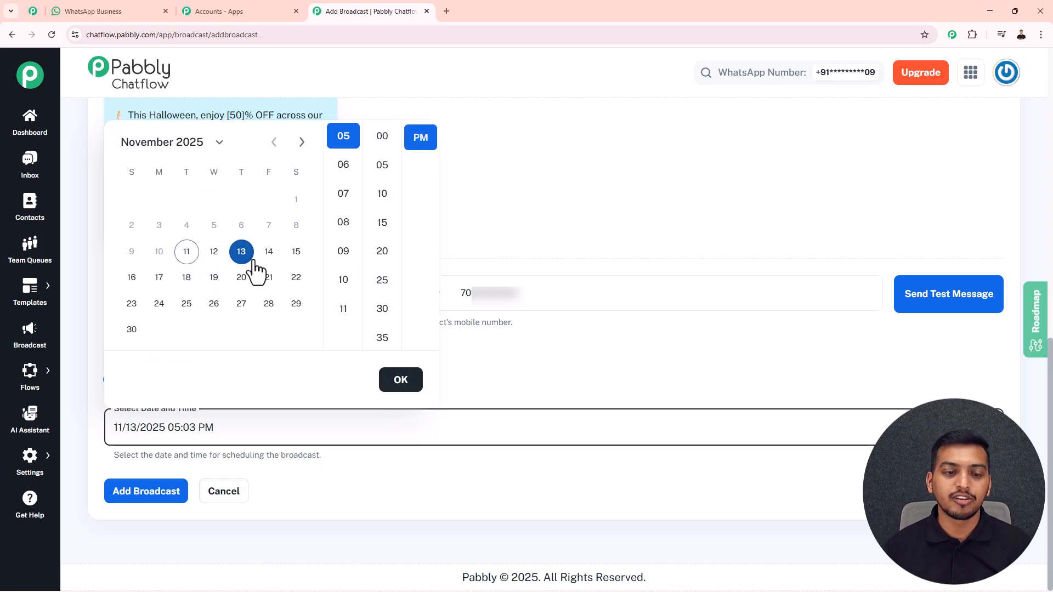
click(344, 281)
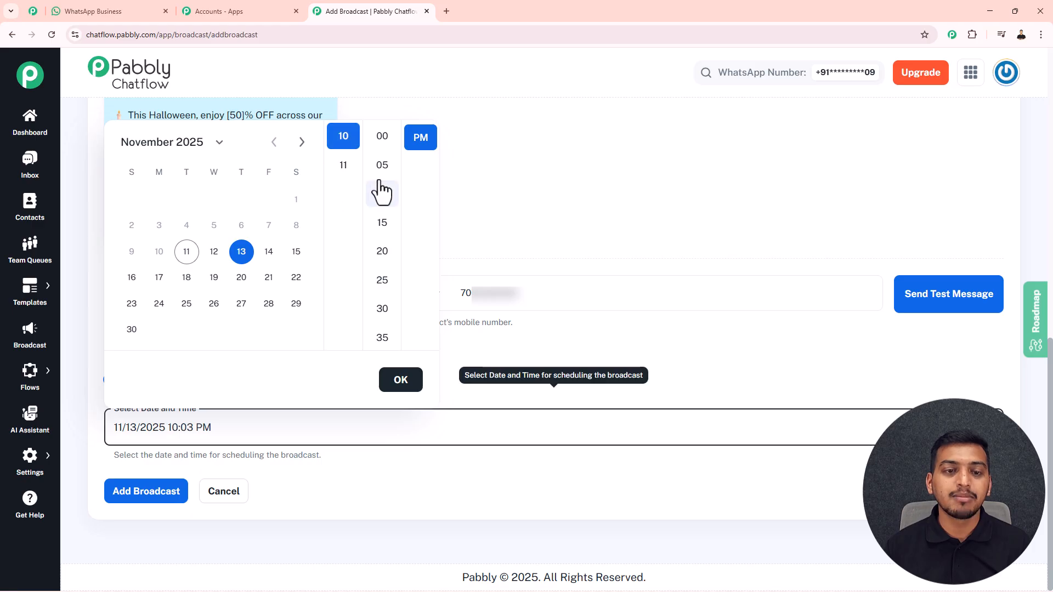
click(383, 138)
scroll(420, 143, up, 1)
click(420, 140)
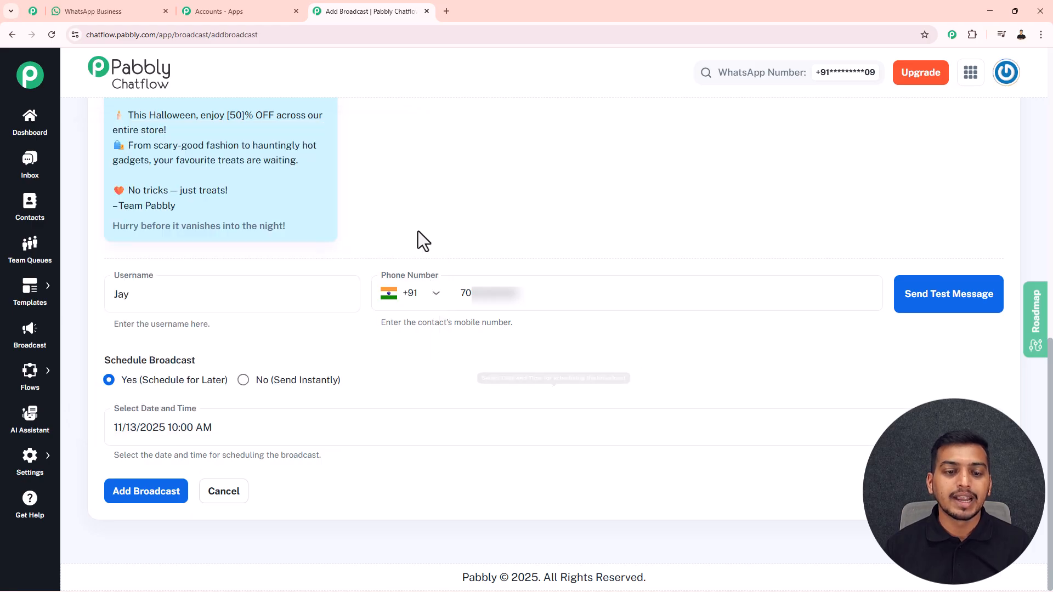
Add the scheduled broadcast and review its entry among the WhatsApp campaigns
click(168, 506)
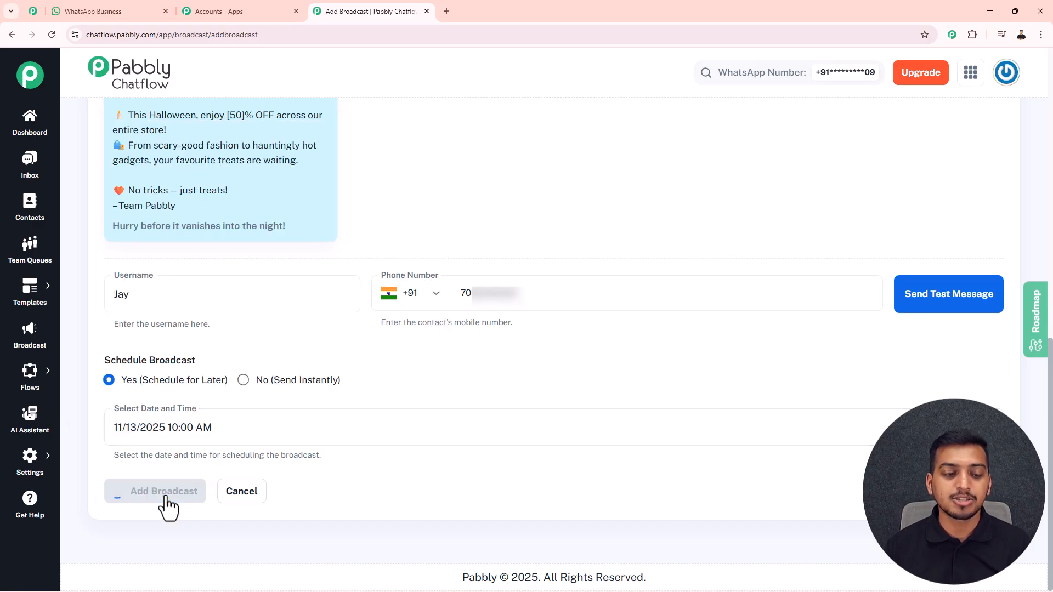
scroll(363, 410, down, 4)
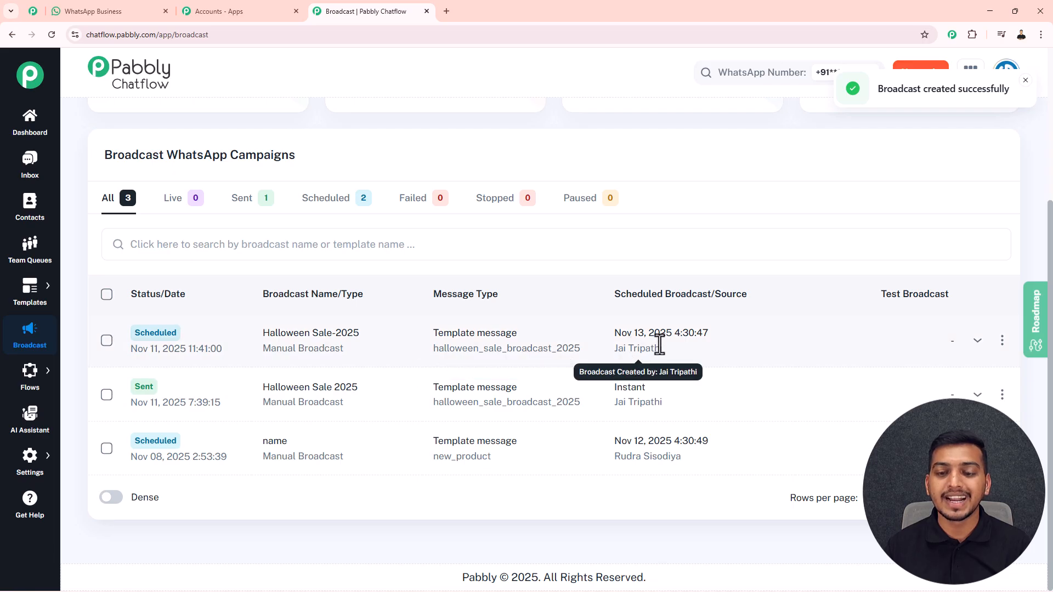
scroll(493, 323, up, 3)
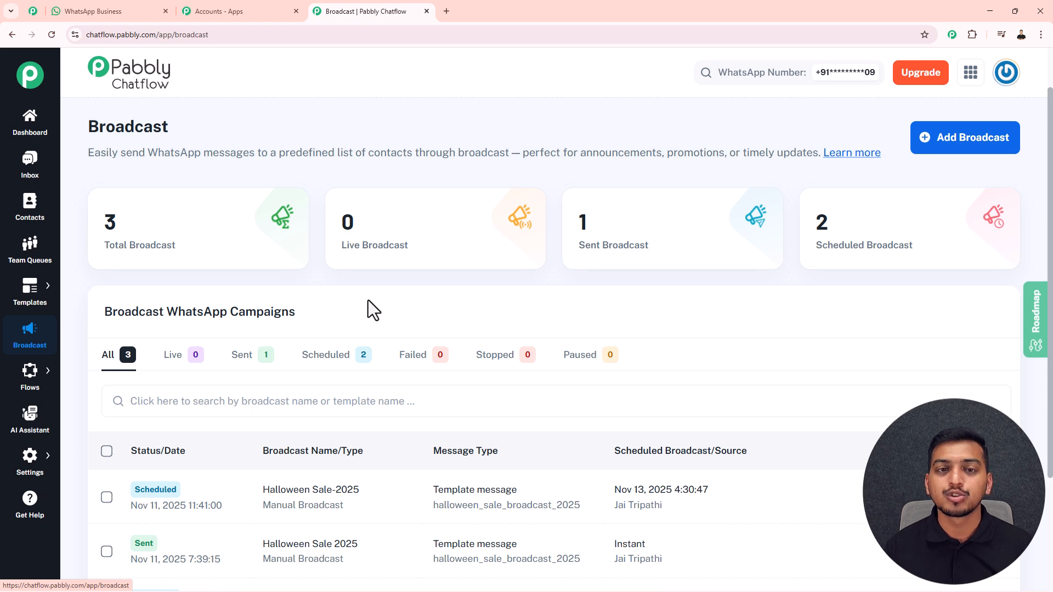
Open the Contacts section and examine the single and bulk options for adding contacts, closing the form without adding any
click(48, 213)
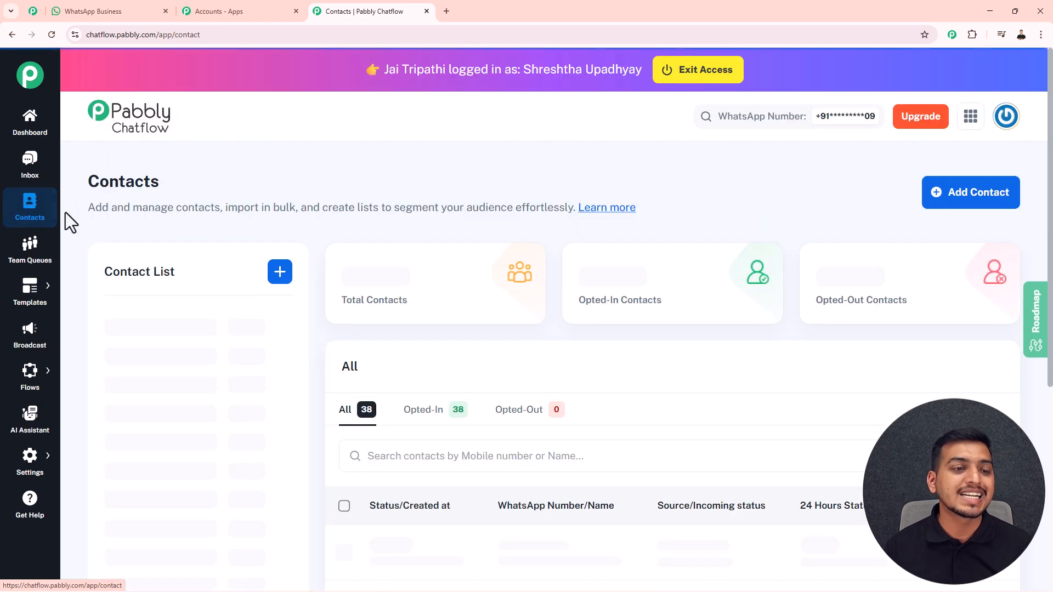
scroll(646, 181, down, 1)
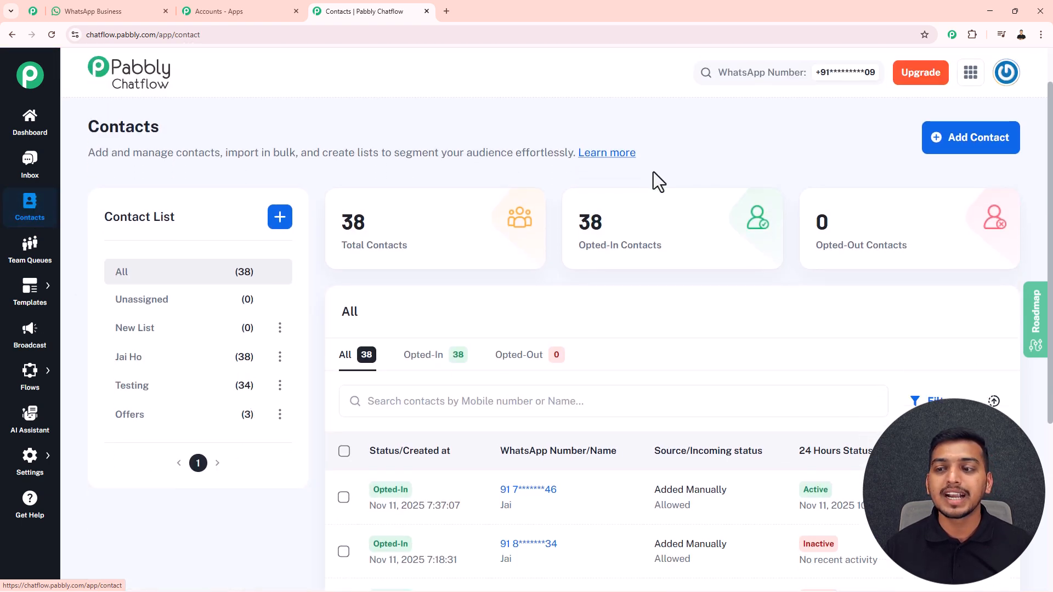
click(961, 149)
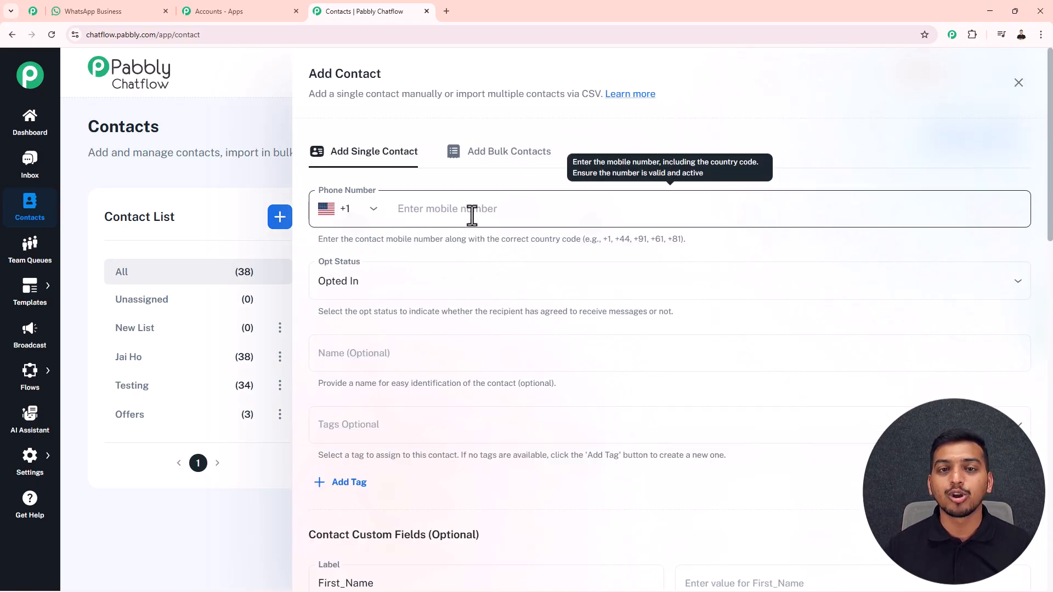
click(488, 157)
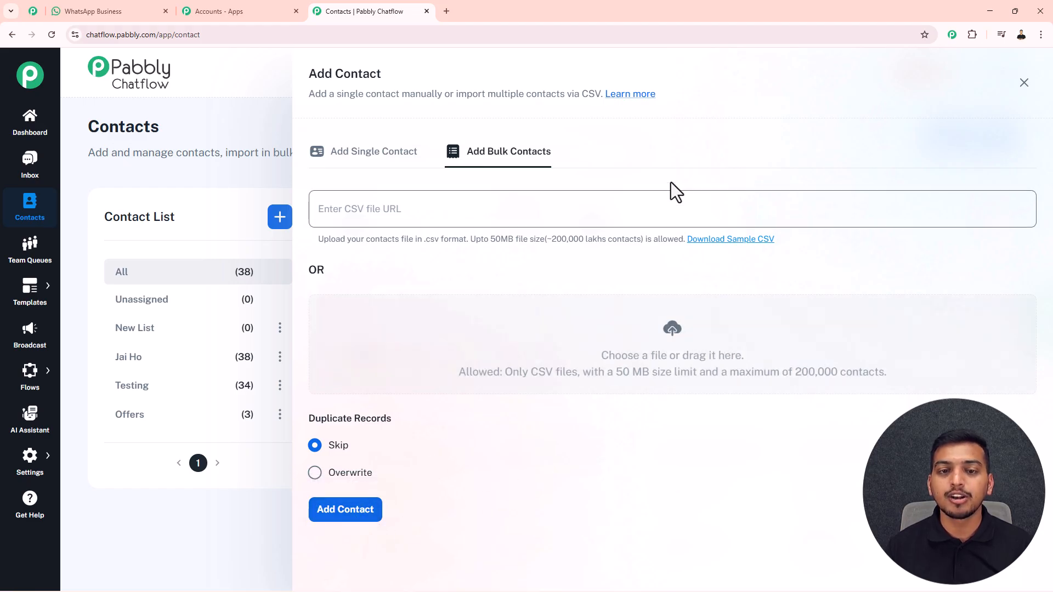
click(1023, 82)
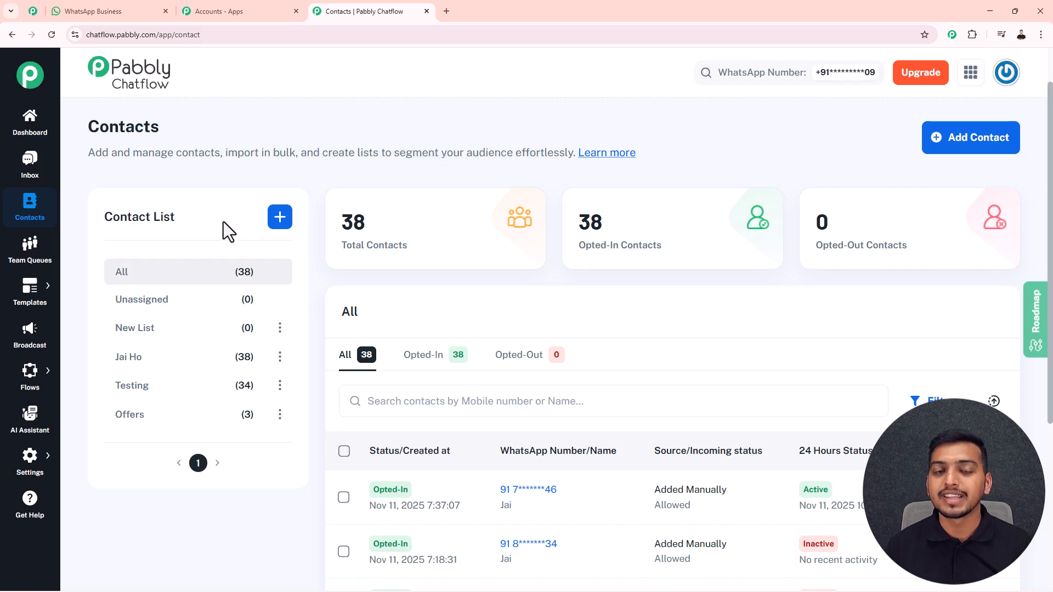
Open the form for adding a contact list, examine its tag, status and custom field options, and close it without adding a list
click(278, 217)
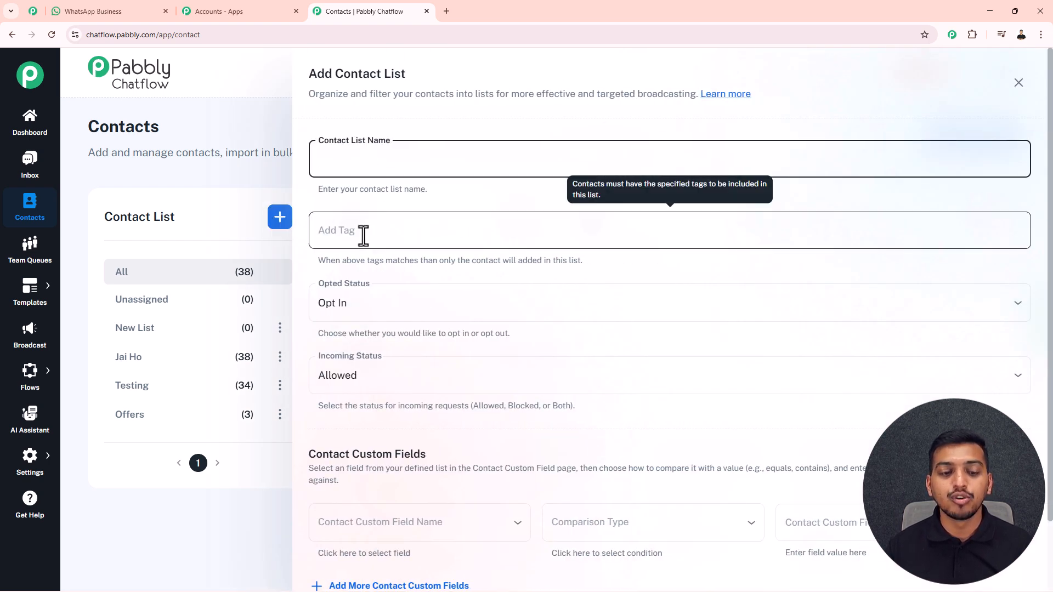
scroll(363, 236, down, 2)
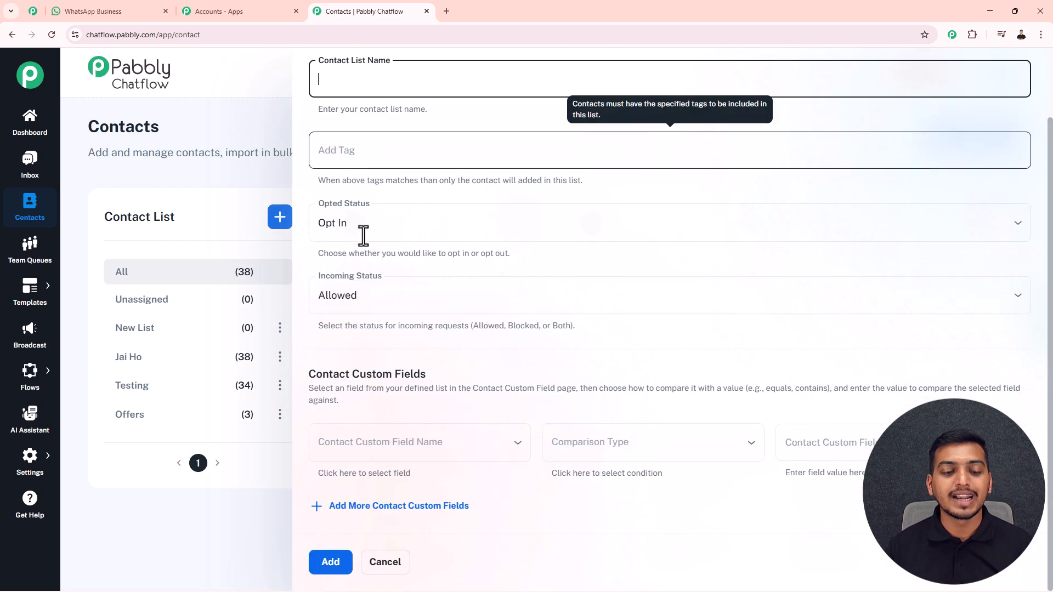
click(333, 560)
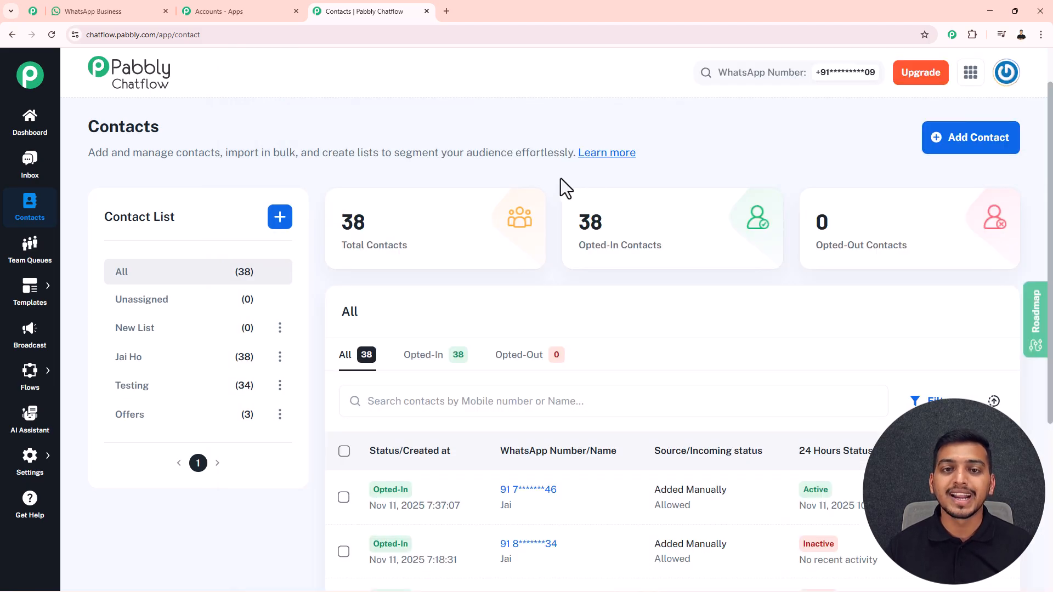
mouse_move(427, 197)
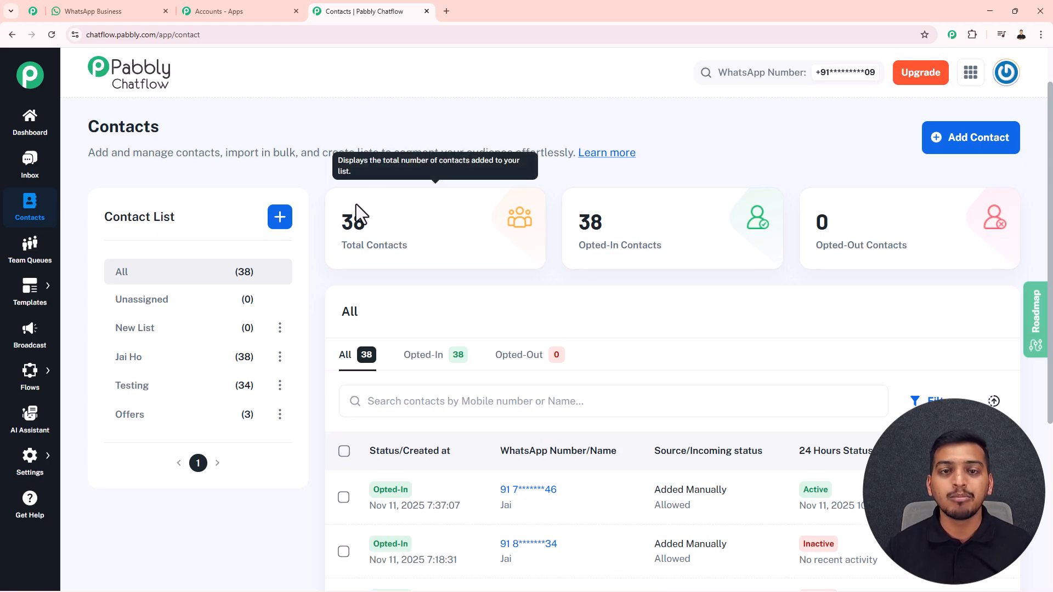
Open the templates list and examine the template entries with their status, category and health
mouse_move(32, 293)
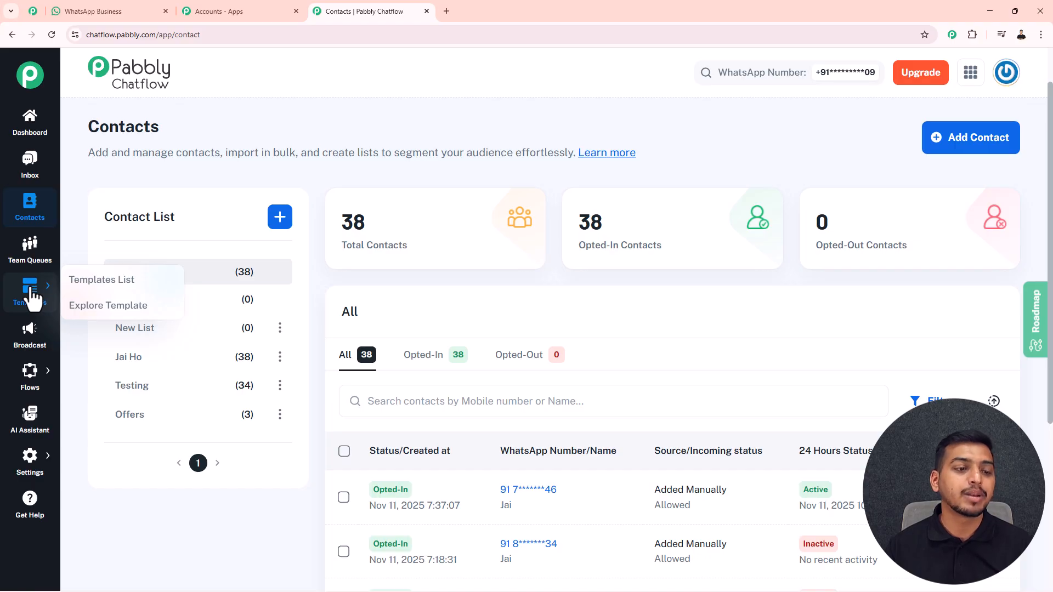
click(108, 281)
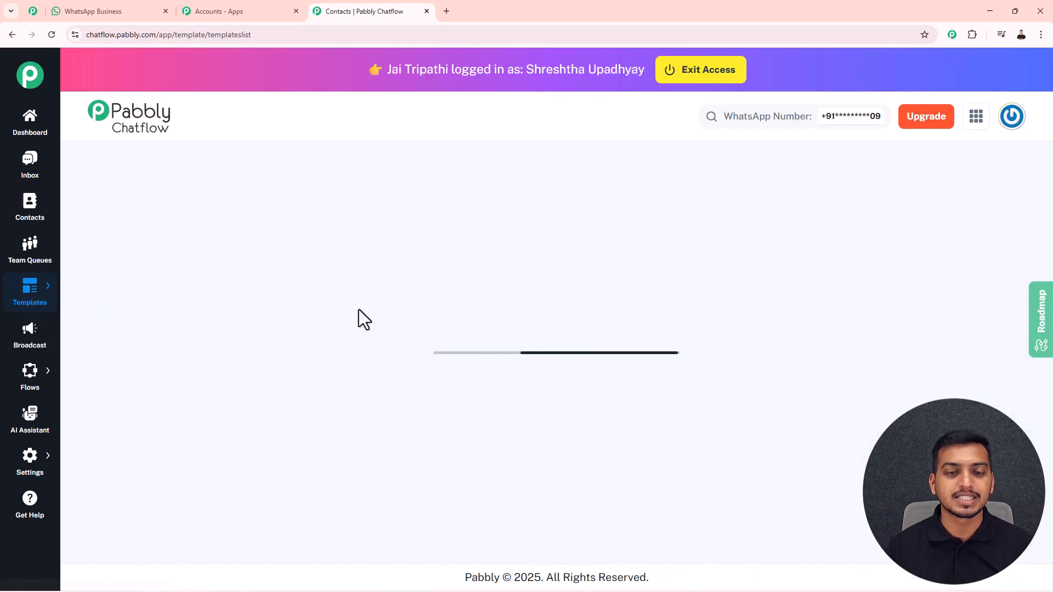
scroll(401, 370, down, 4)
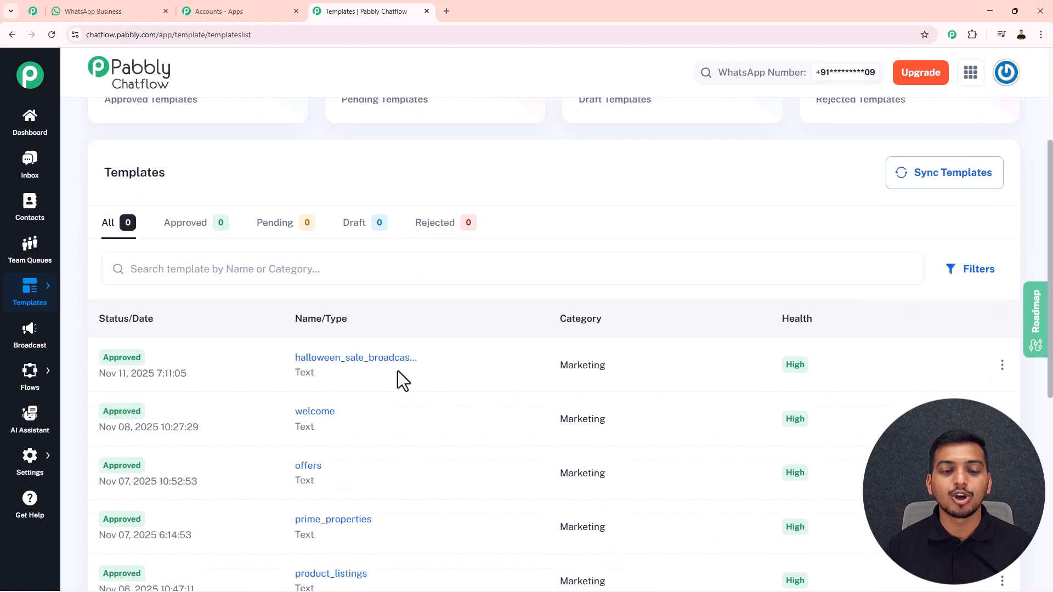
scroll(408, 371, up, 4)
mouse_move(539, 256)
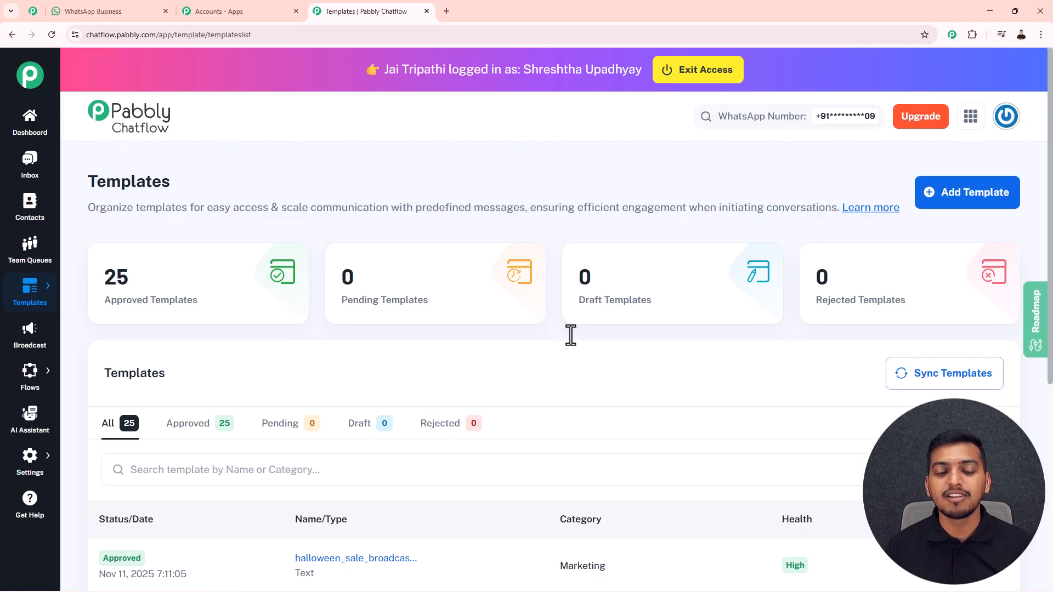
scroll(526, 428, down, 4)
scroll(722, 341, up, 3)
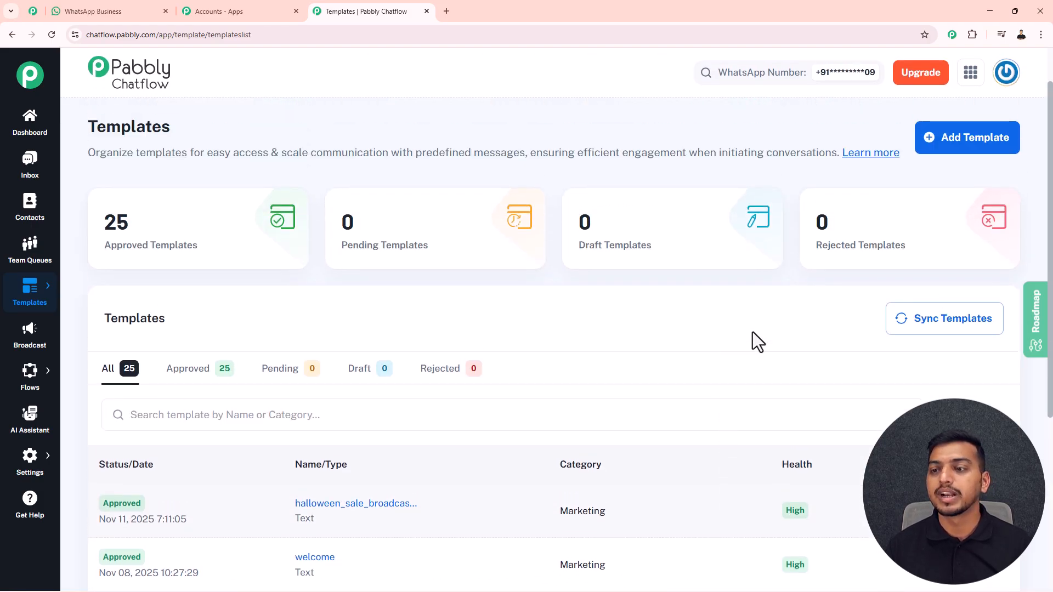
Start a new Marketing template named hello_test and check the rule for allowed characters in template names
click(952, 156)
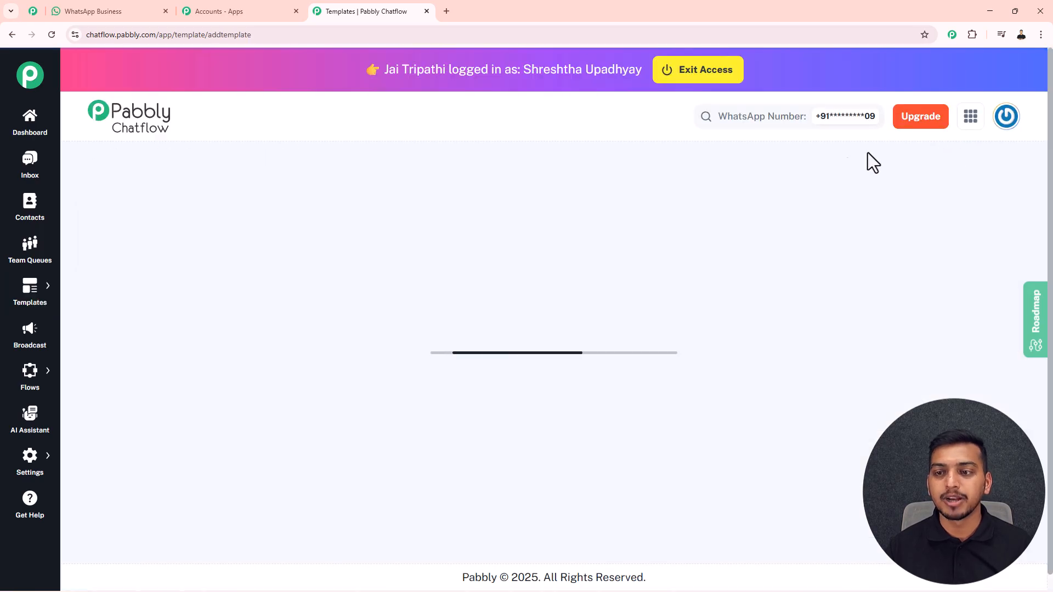
scroll(457, 294, down, 1)
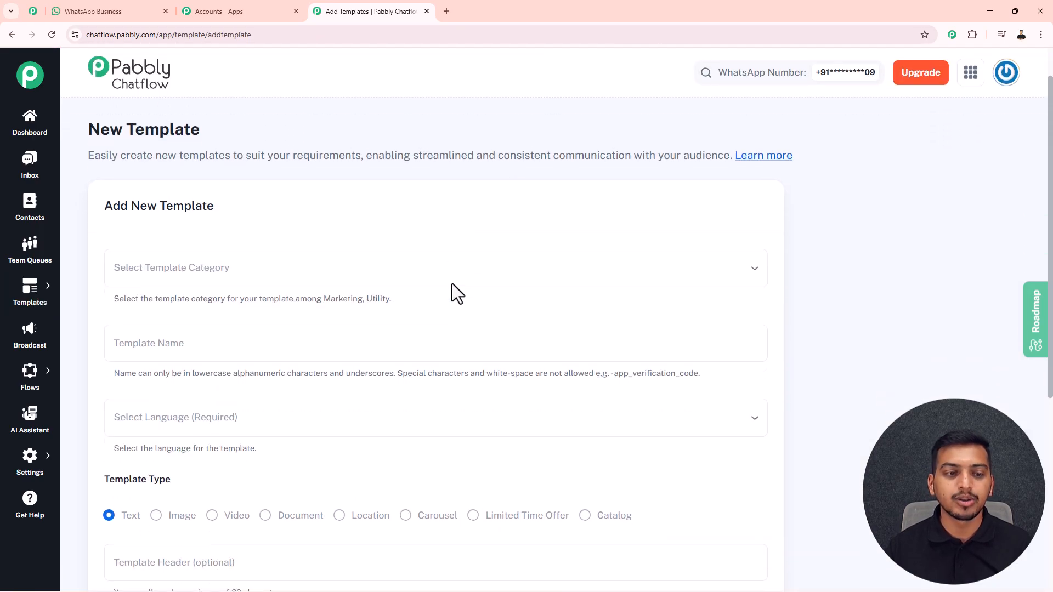
click(195, 272)
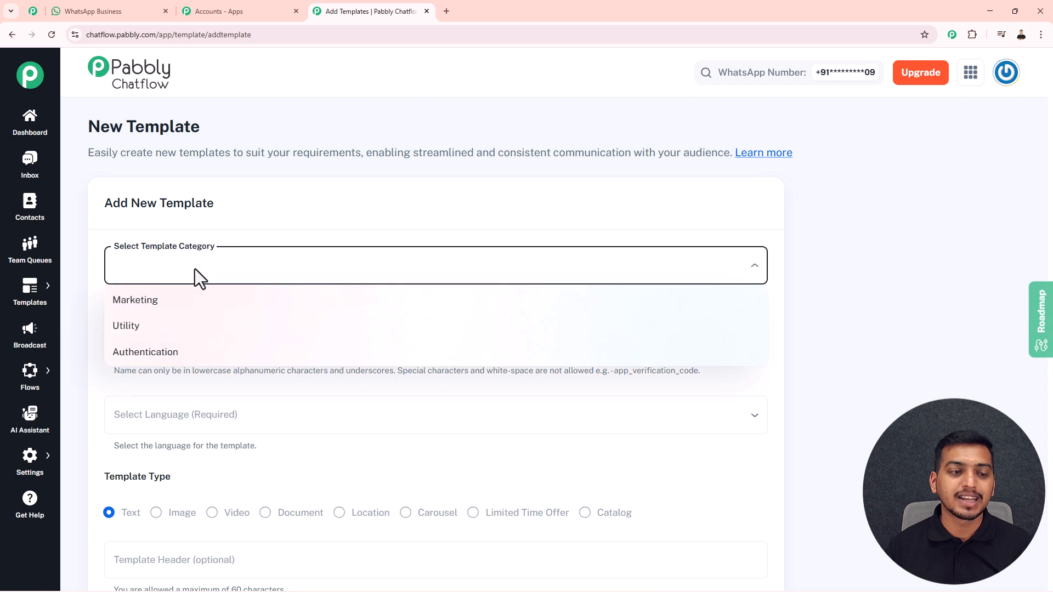
click(157, 308)
click(155, 338)
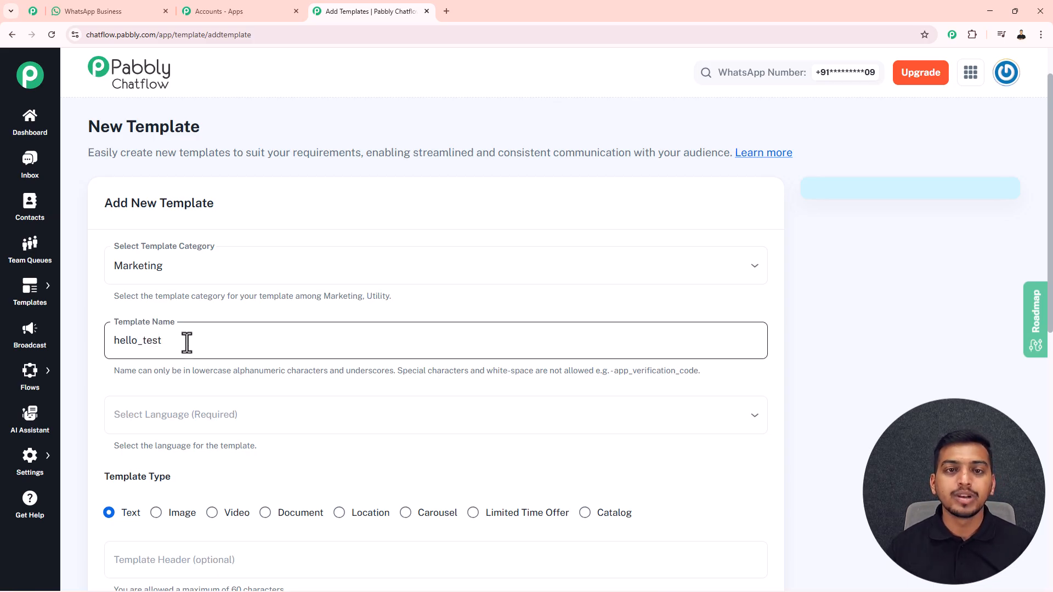
click(394, 365)
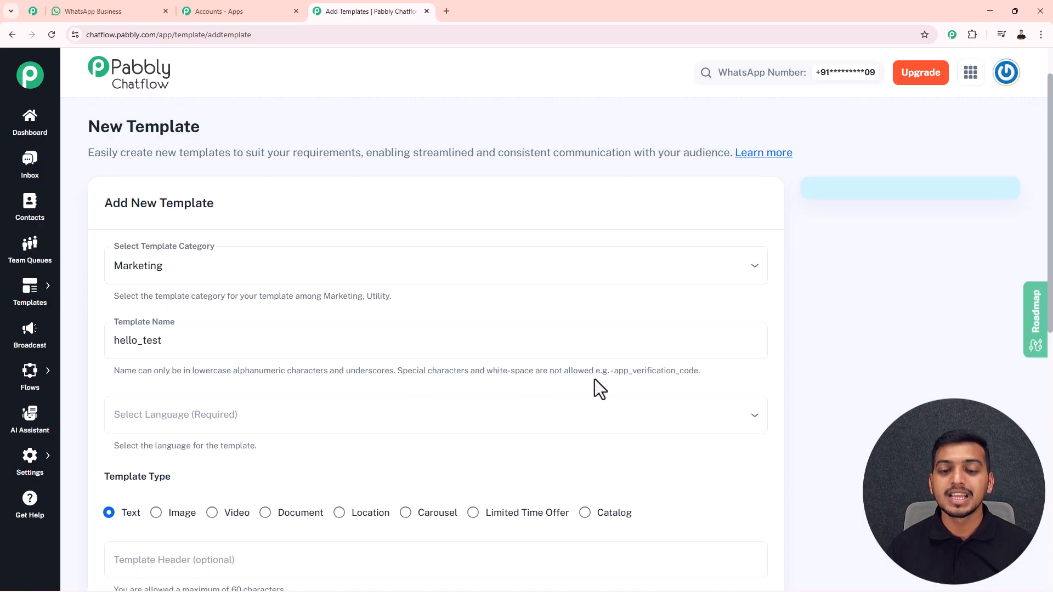
drag(612, 373, 698, 373)
click(713, 377)
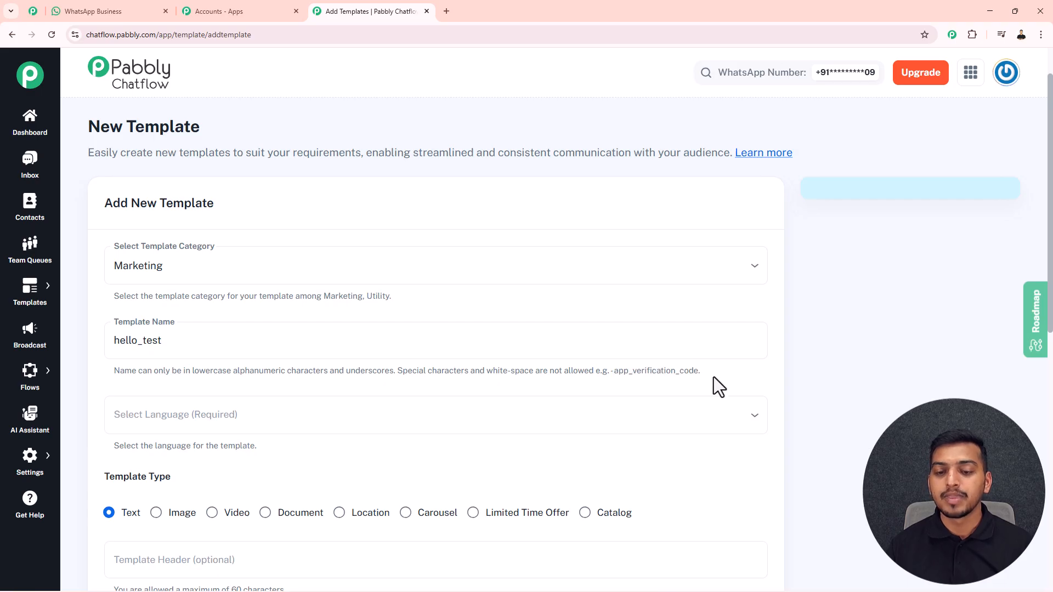
click(188, 334)
Set the template's language to English
scroll(188, 333, down, 1)
scroll(165, 329, down, 1)
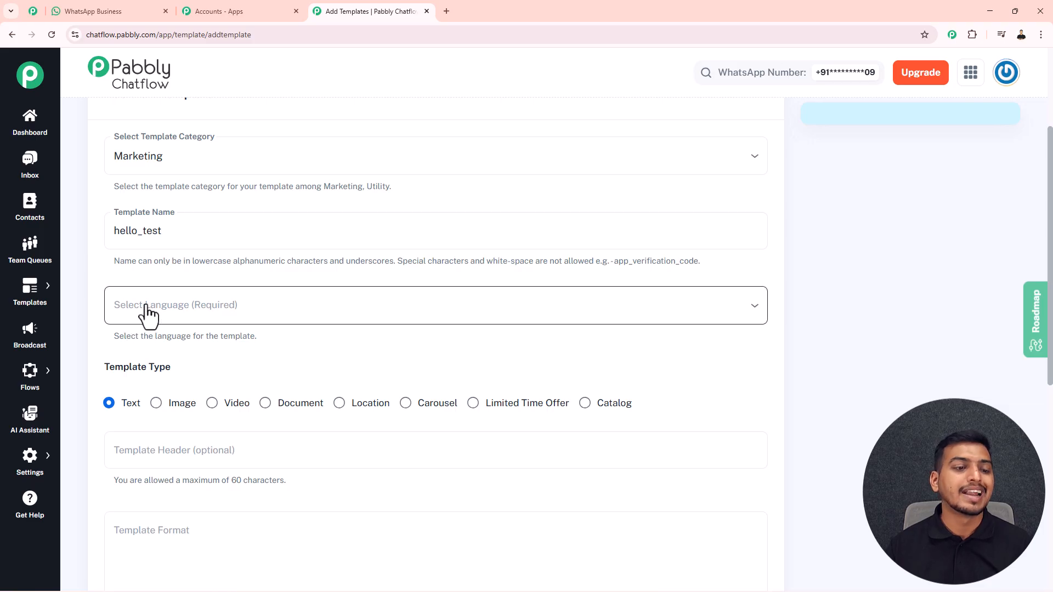
click(148, 314)
scroll(147, 310, down, 4)
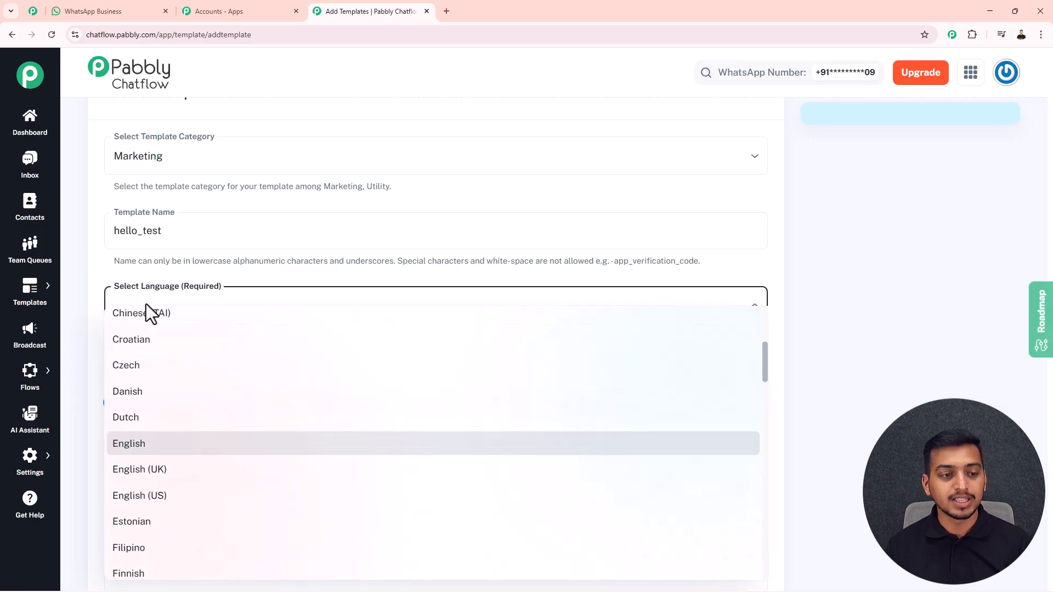
click(149, 452)
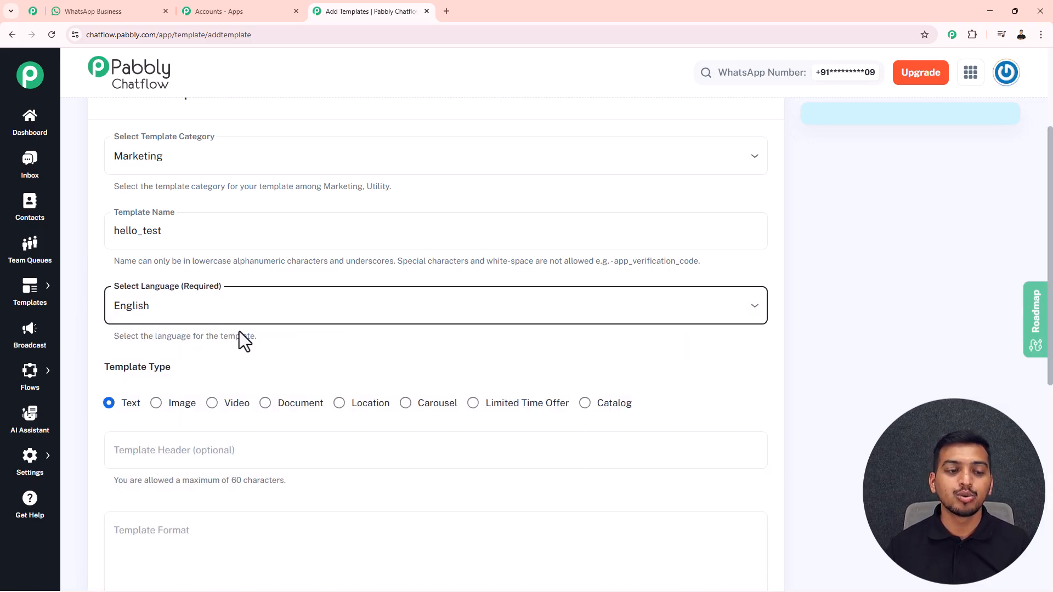
Give the text template the header "Hello" and the body "this is a test"
scroll(240, 331, down, 2)
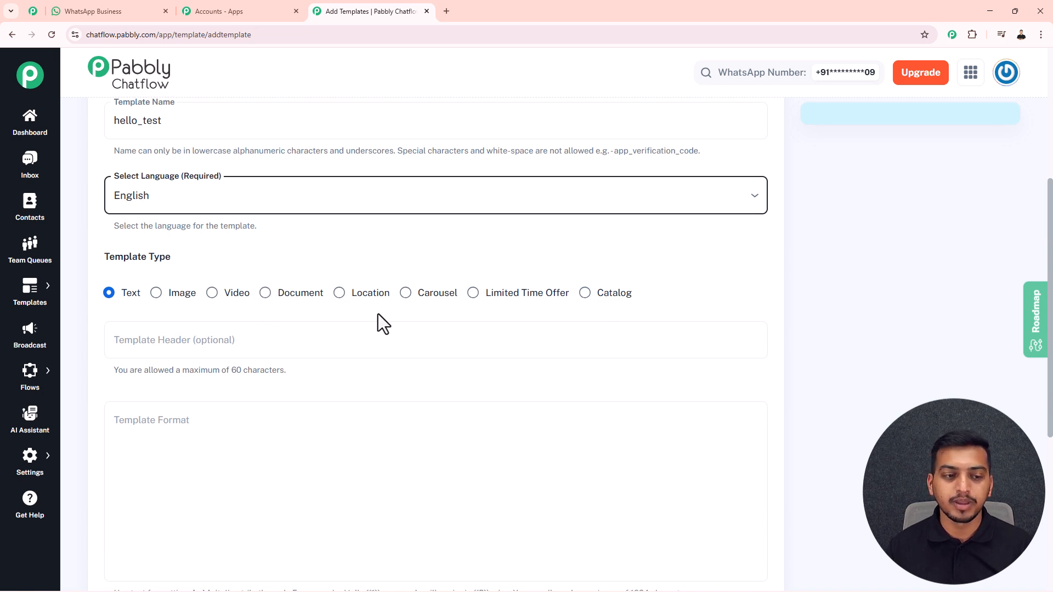
scroll(159, 172, down, 3)
click(160, 176)
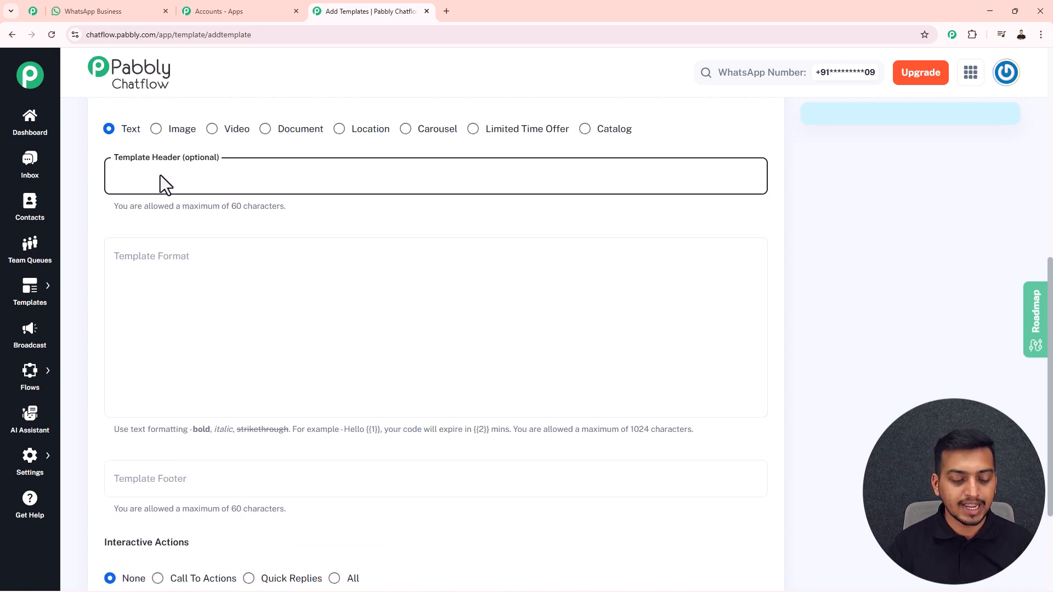
text(Hello)
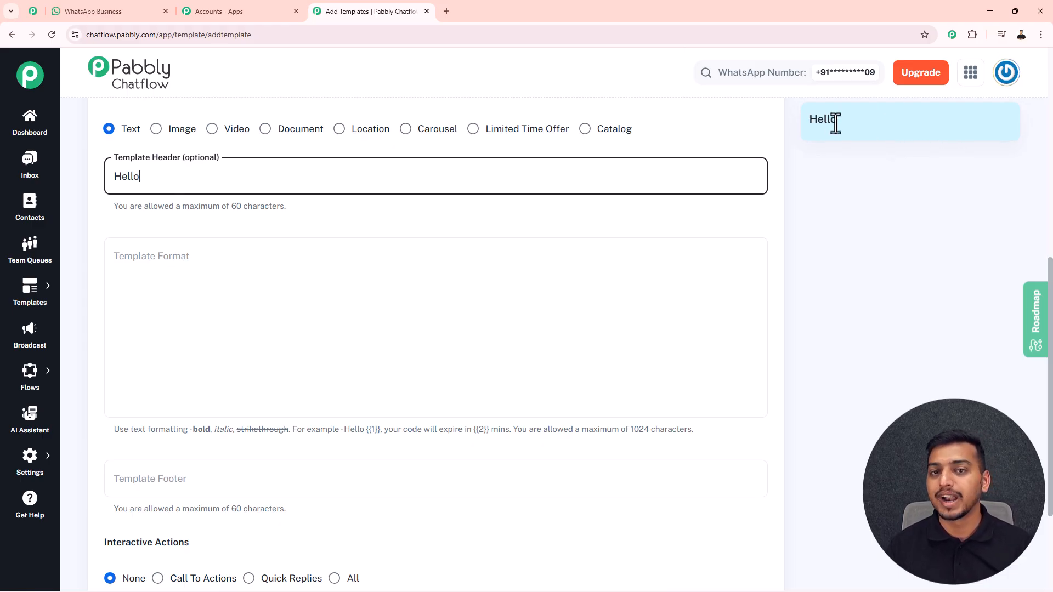
click(353, 269)
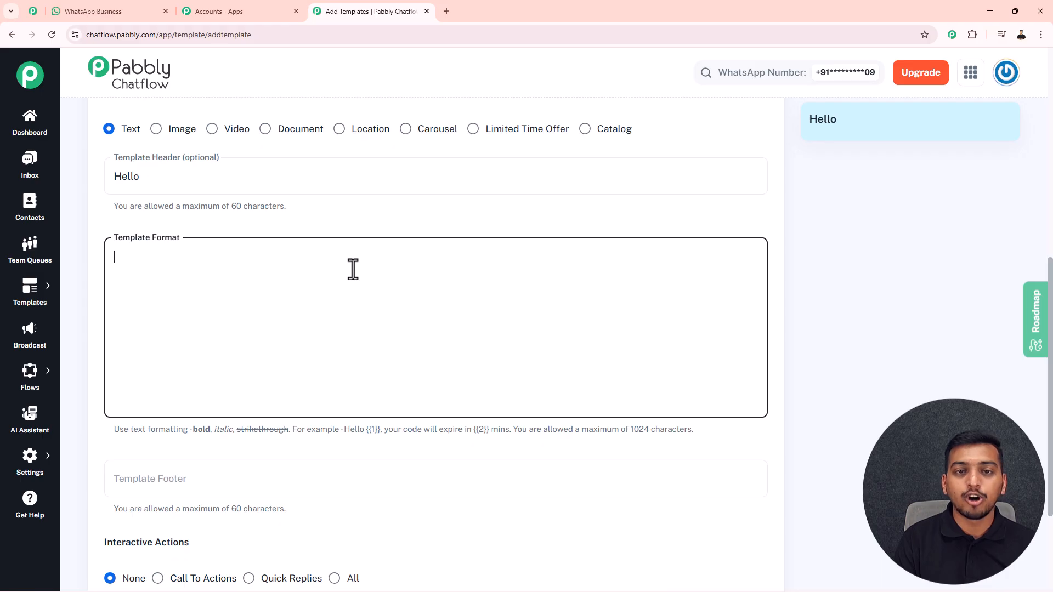
text(this)
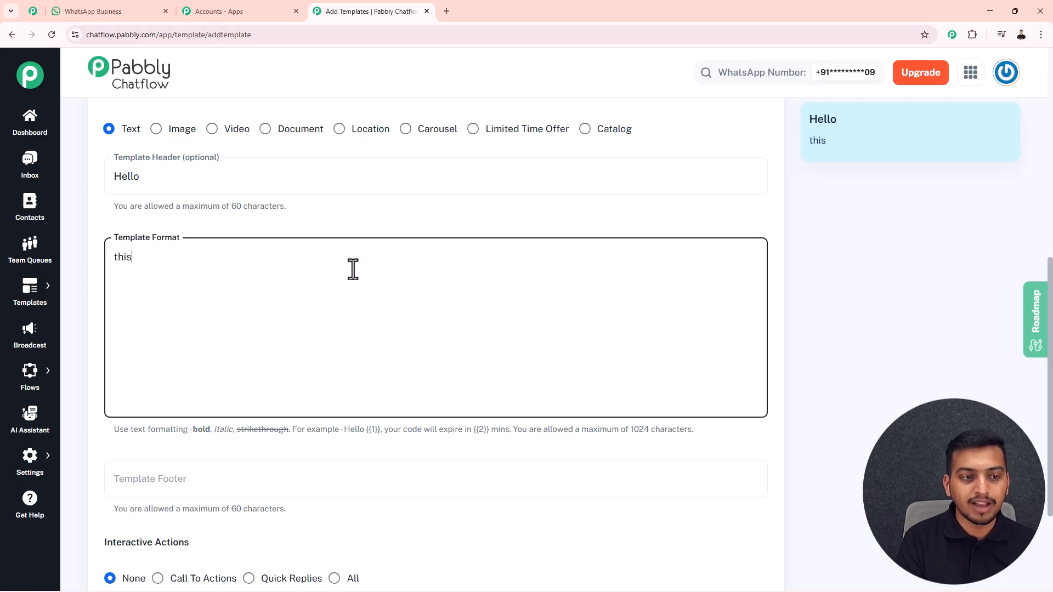
text( is a test)
Set the template footer to "bye" and check the message preview
click(244, 473)
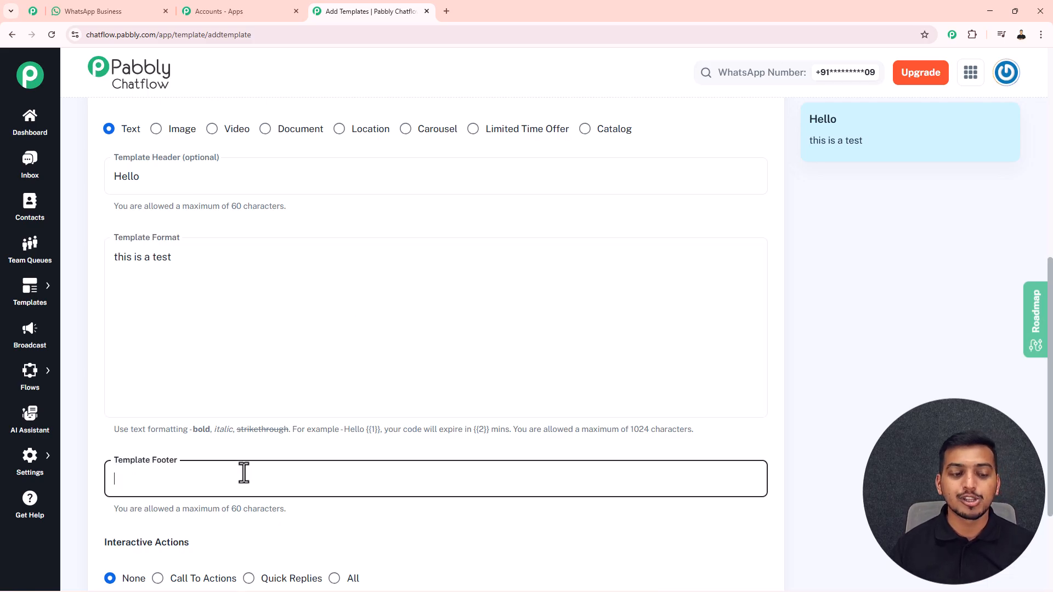
text(bye)
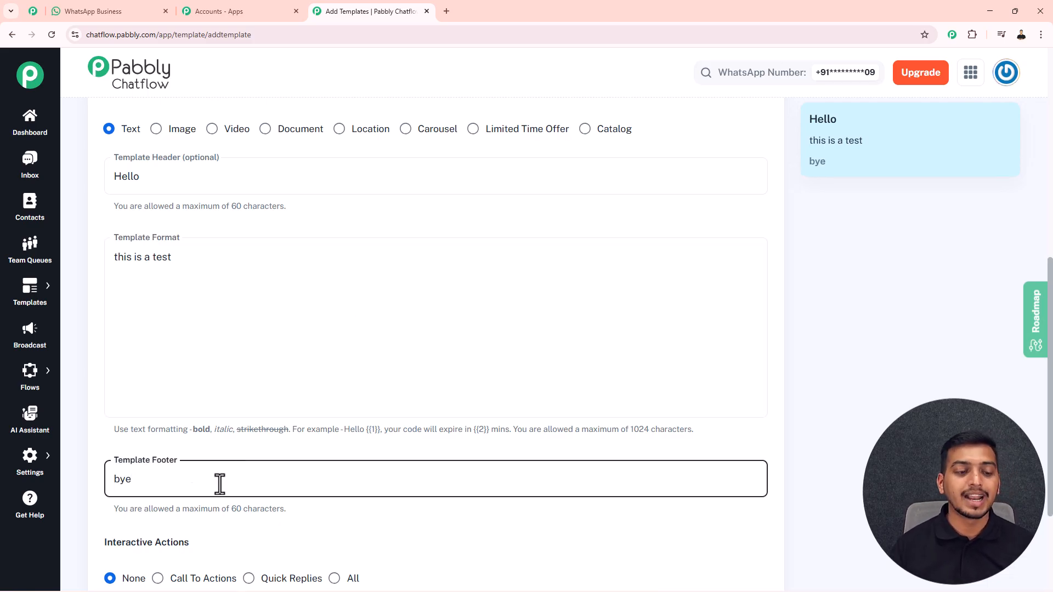
scroll(384, 439, down, 1)
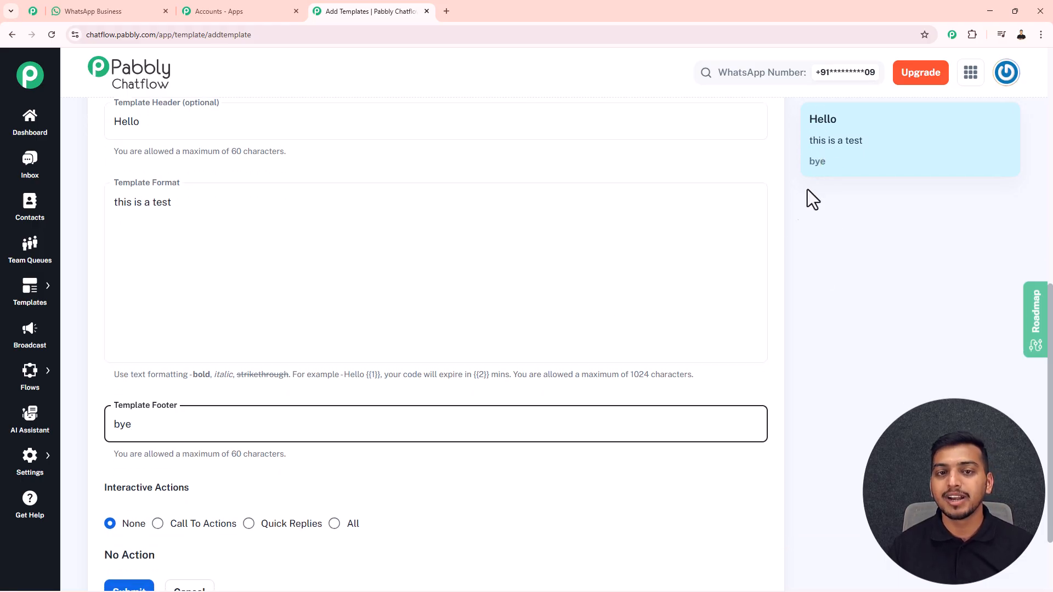
Examine the Call To Actions, Quick Replies and All interactive action options, and set the template back to None
scroll(759, 214, down, 2)
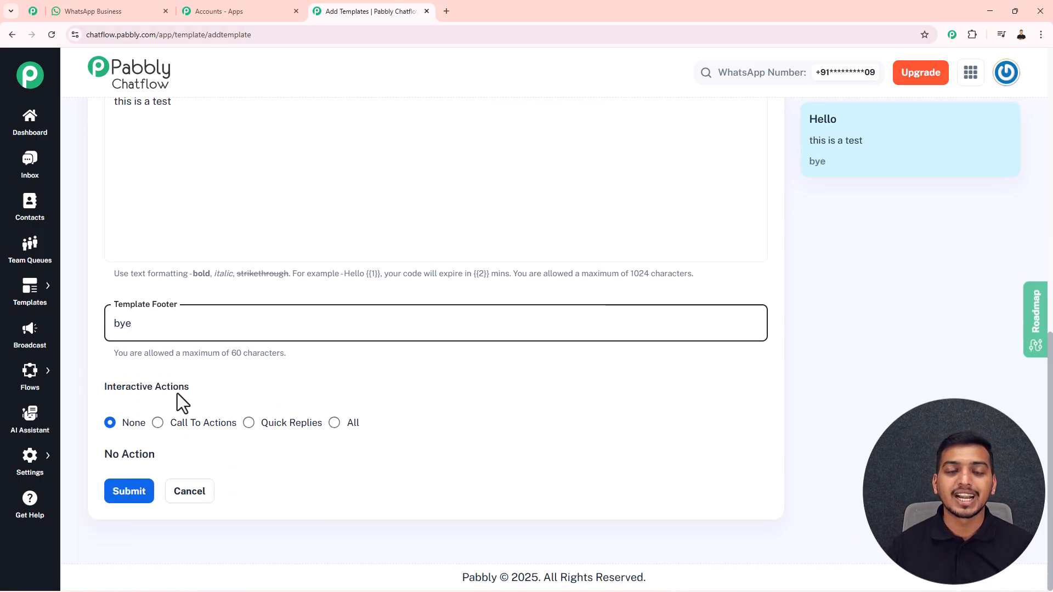
click(158, 424)
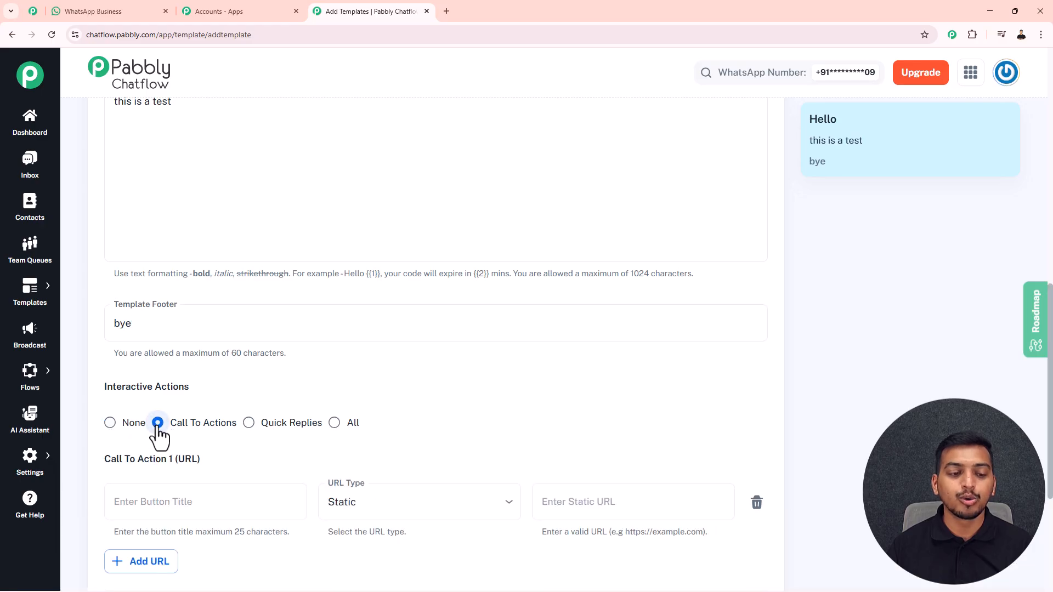
click(250, 424)
click(334, 423)
scroll(329, 429, down, 5)
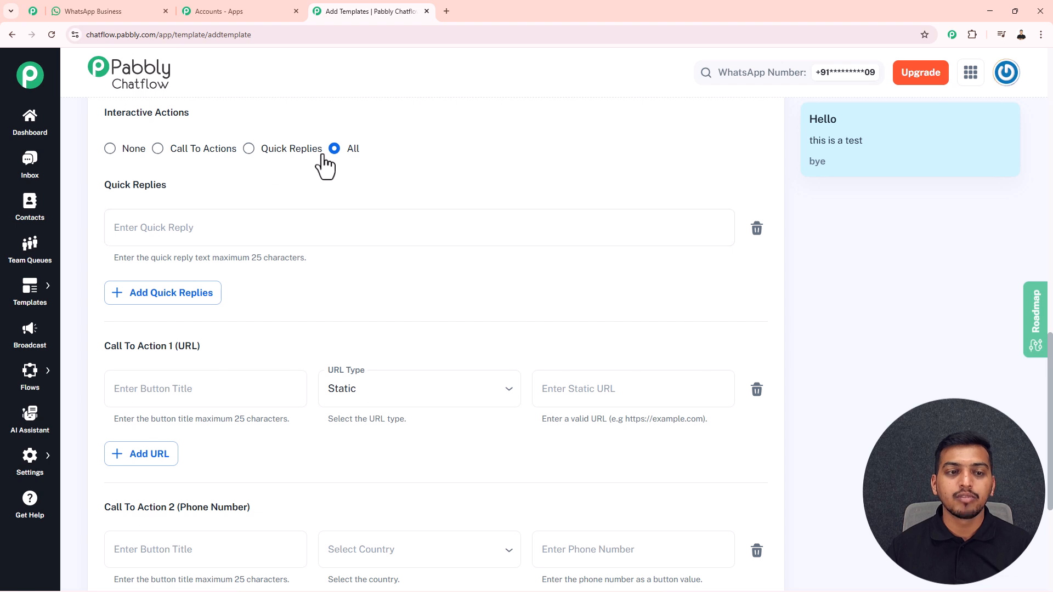
click(109, 149)
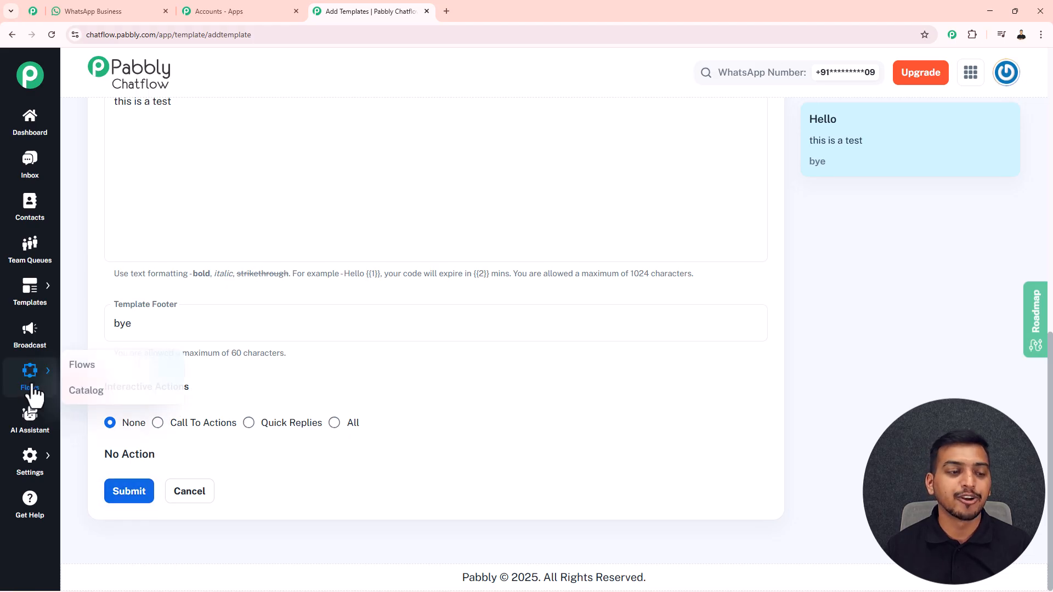
Leave the template unsubmitted and return to the Broadcast section
click(30, 335)
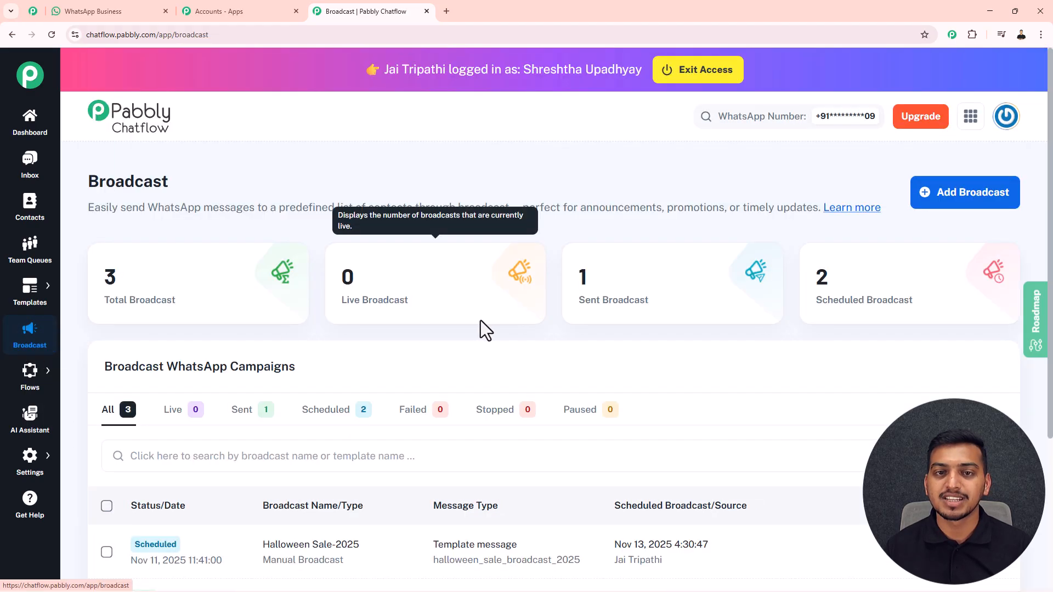